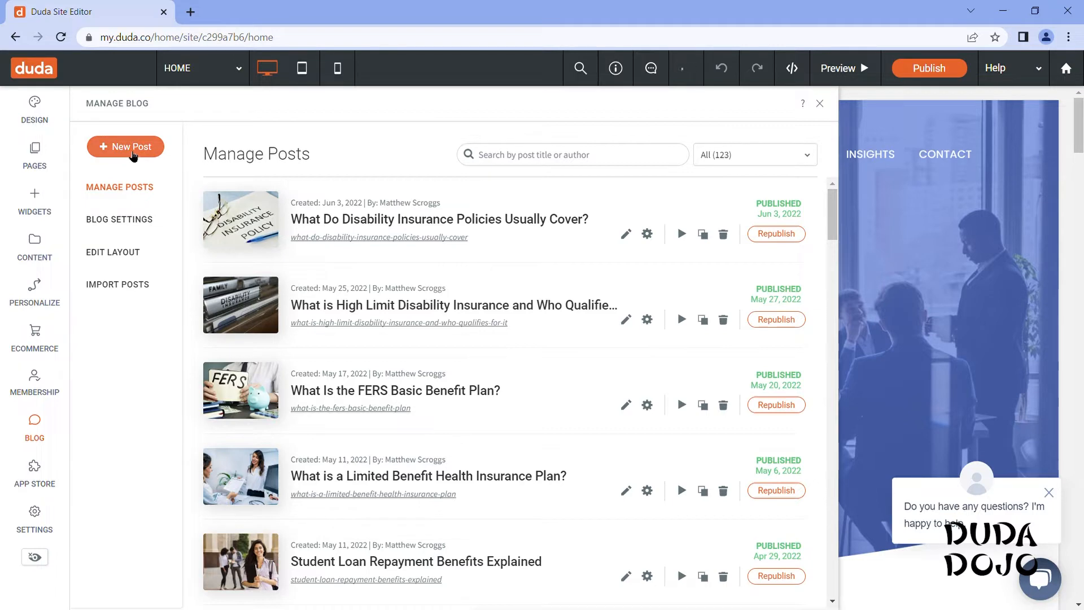
# Step: Create a new blog post titled "What is Self-Funded Insurance"
pyautogui.click(131, 154)
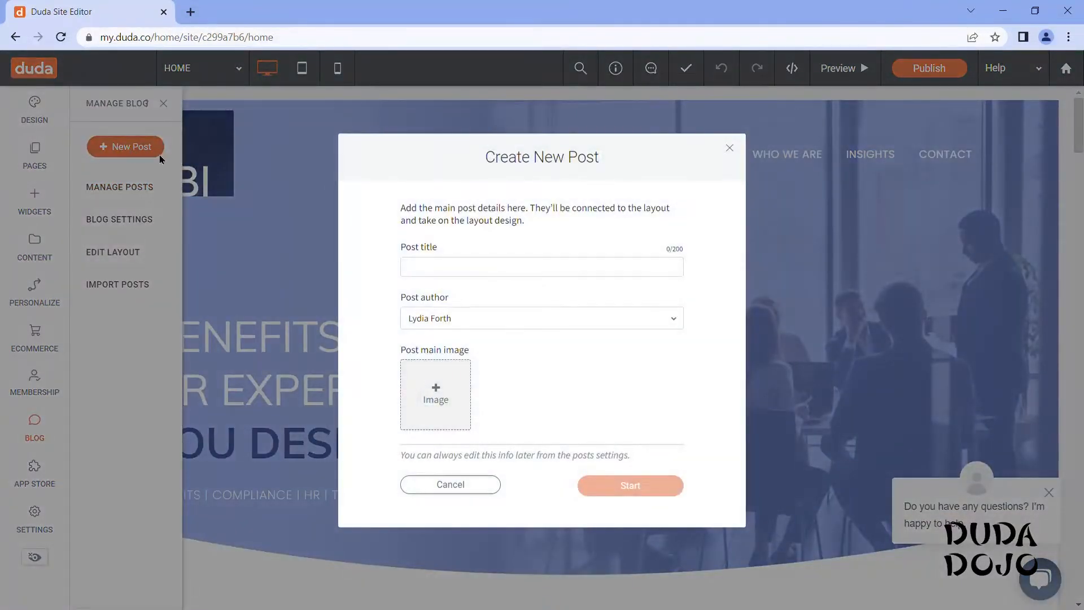
pyautogui.write('What is Self-Funded Insurance')
pyautogui.click(468, 274)
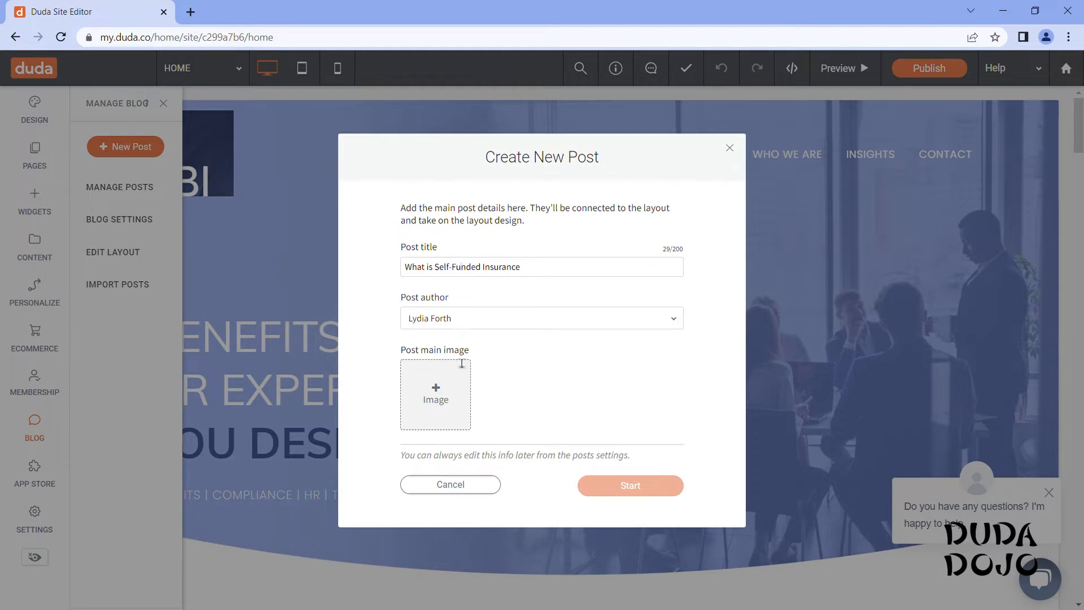
# Step: Upload the self-funded-insurance picture as the post's main image and start building the post
pyautogui.click(447, 402)
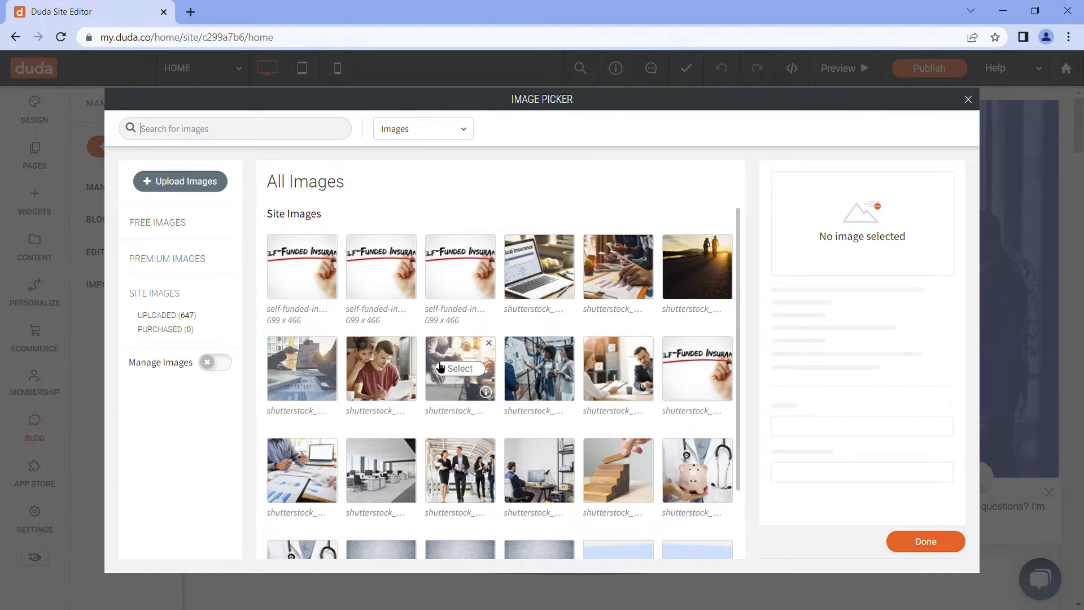
pyautogui.click(169, 222)
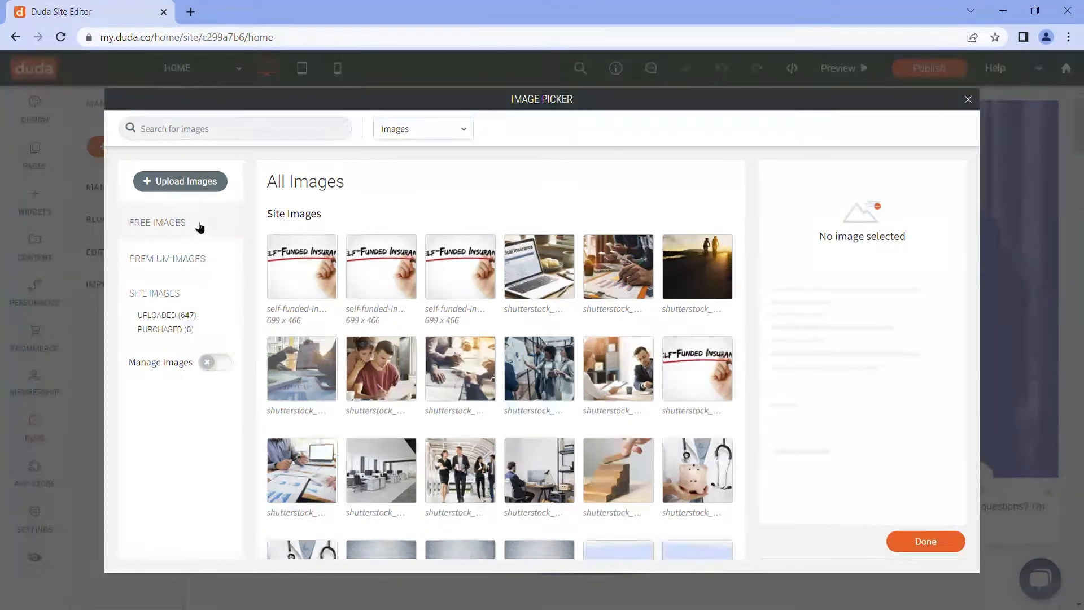
pyautogui.click(197, 258)
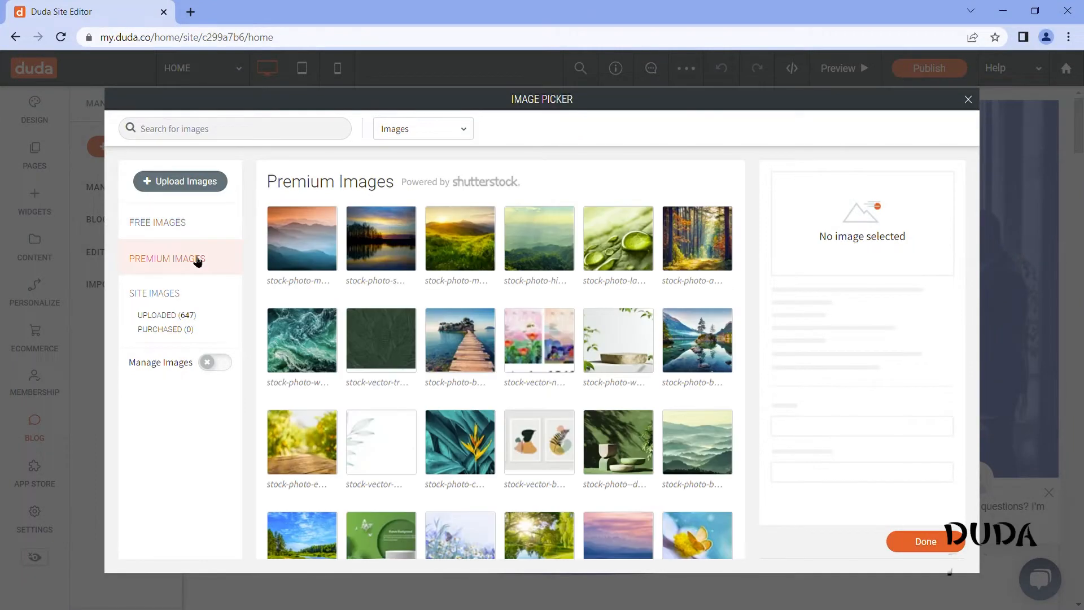
pyautogui.click(168, 183)
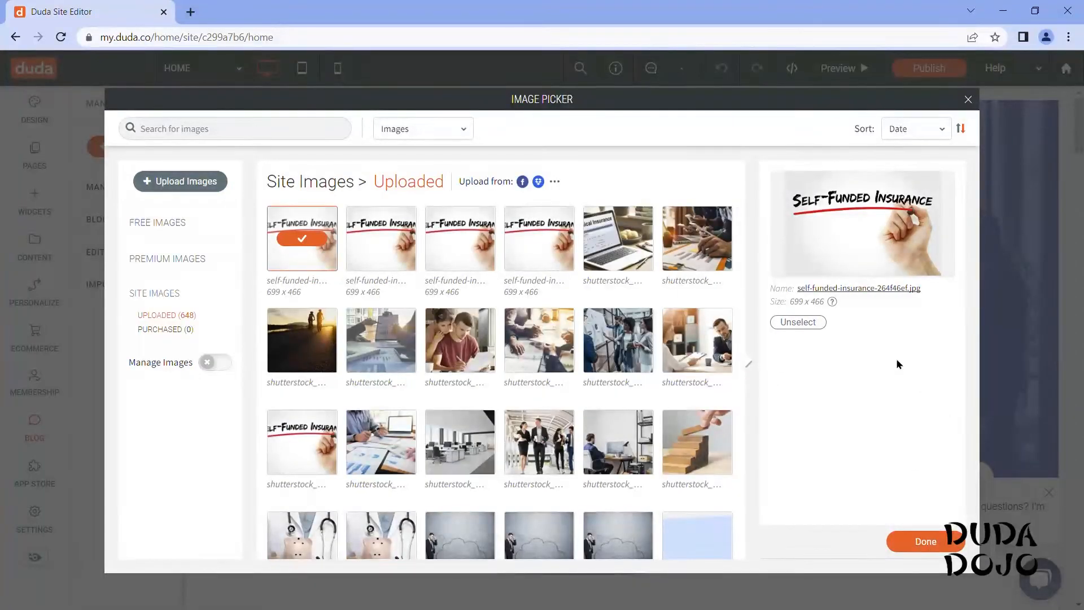
pyautogui.click(923, 542)
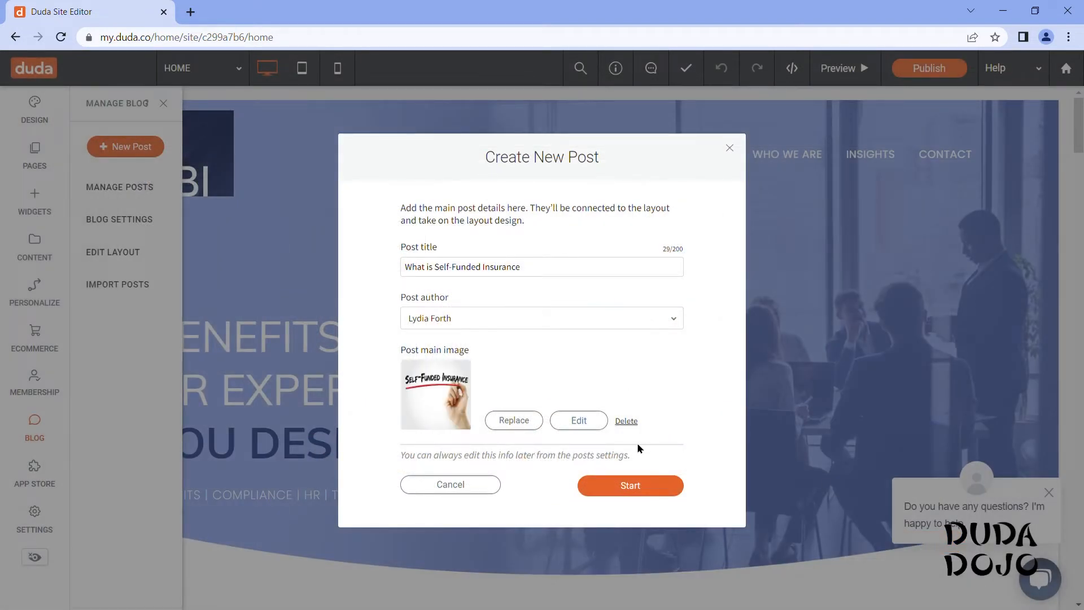
pyautogui.click(631, 486)
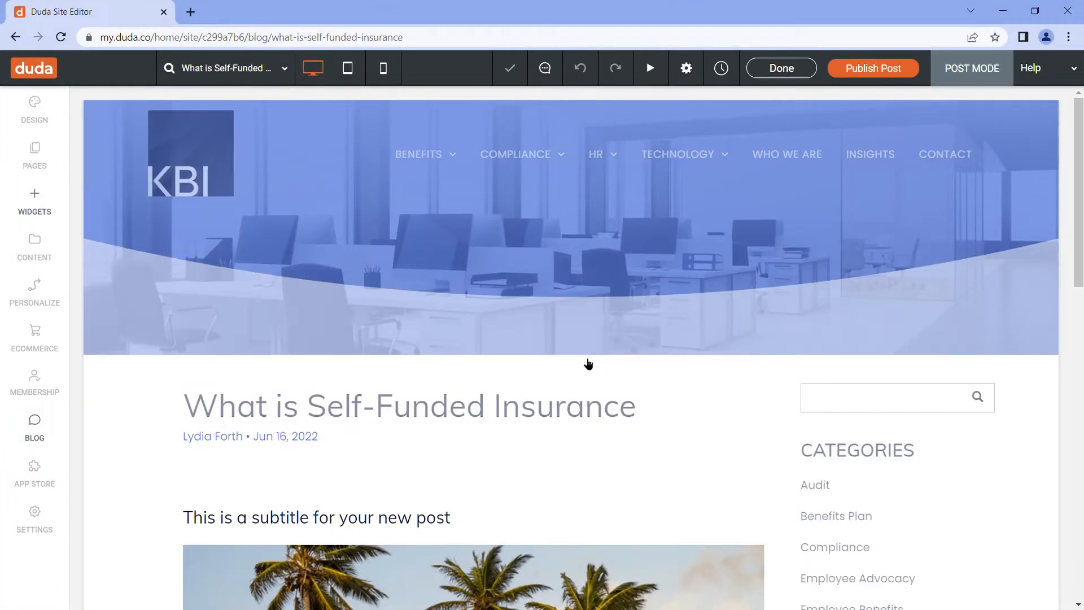
# Step: Delete the placeholder subtitle "This is a subtitle for your new post" above the palm tree image
pyautogui.scroll(-1, 581, 319)
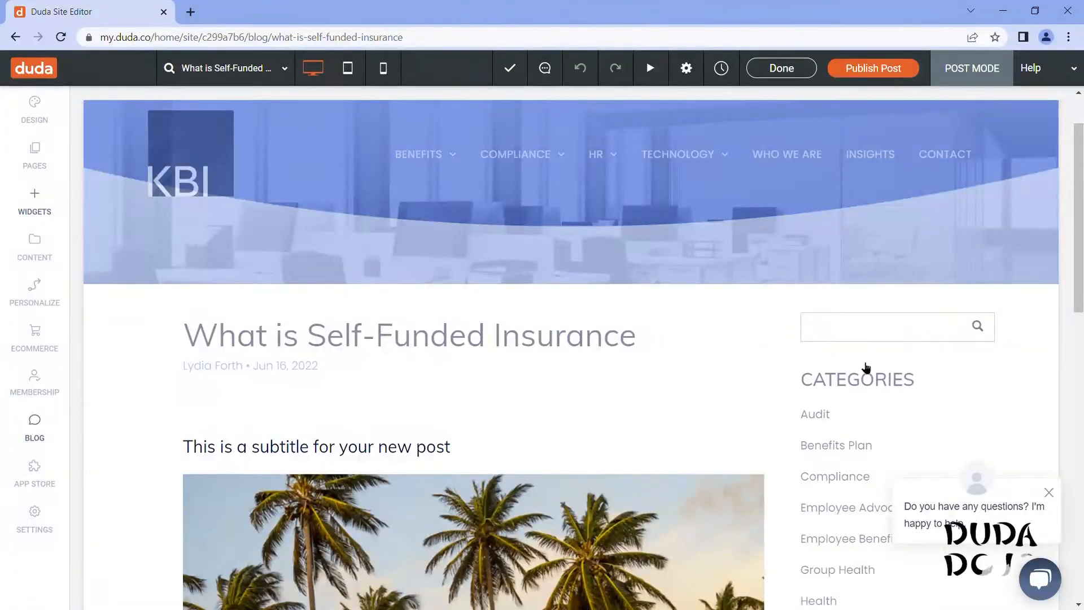
pyautogui.scroll(-1, 862, 367)
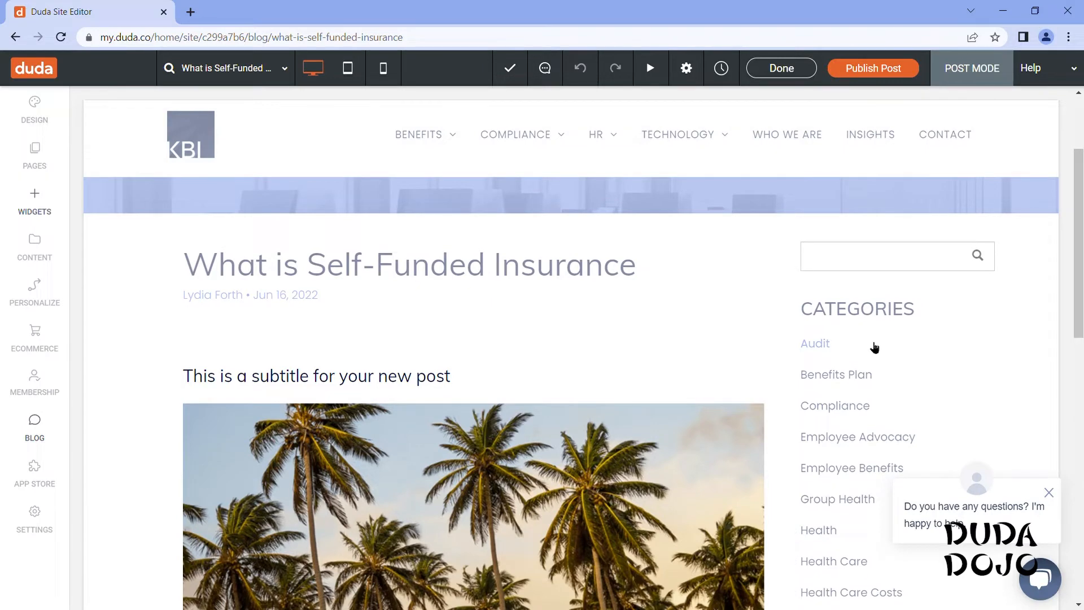
pyautogui.scroll(2, 874, 347)
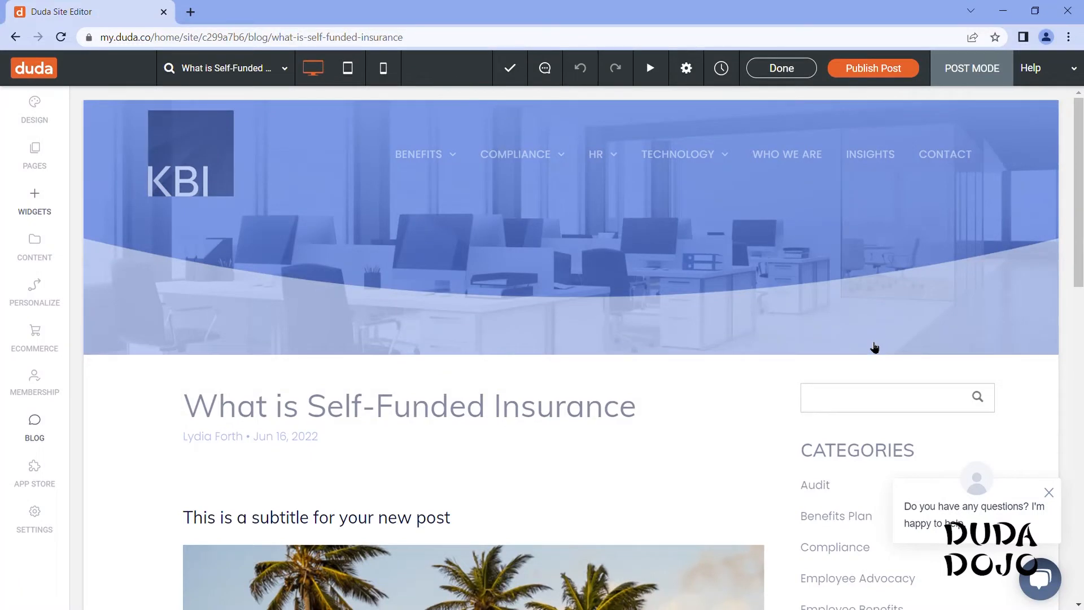
pyautogui.scroll(-4, 829, 323)
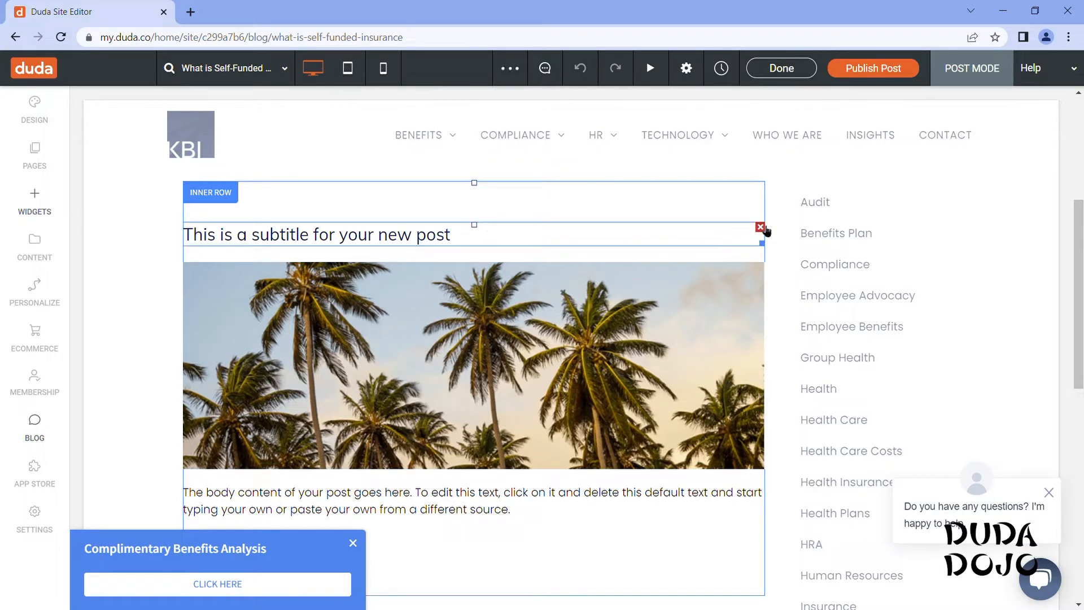
pyautogui.click(760, 227)
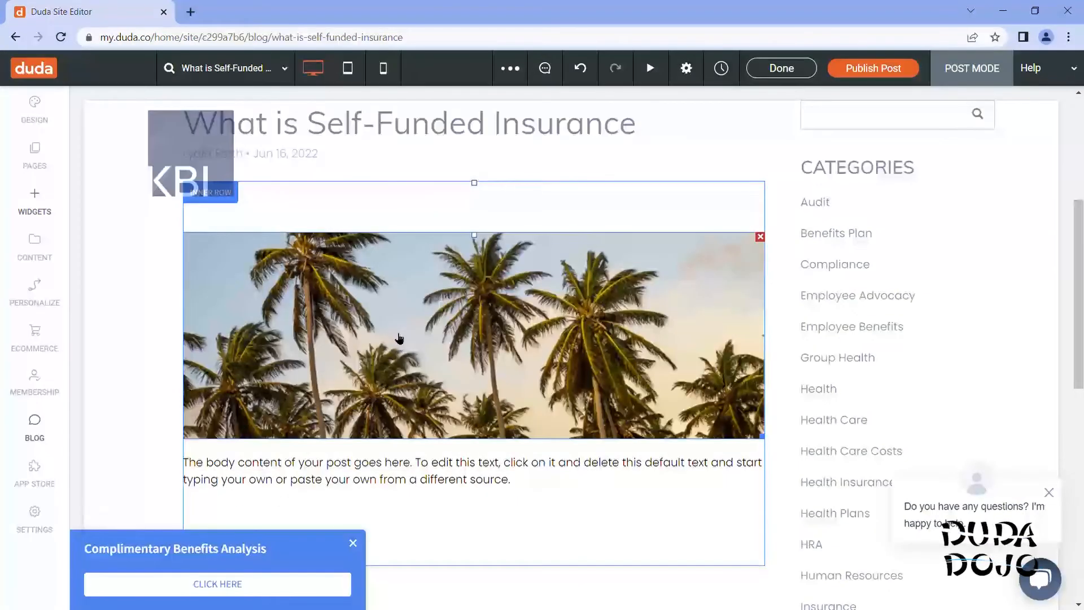
# Step: Replace the placeholder palm tree image in the post with the uploaded self-funded-insurance picture
pyautogui.click(406, 338)
pyautogui.click(832, 389)
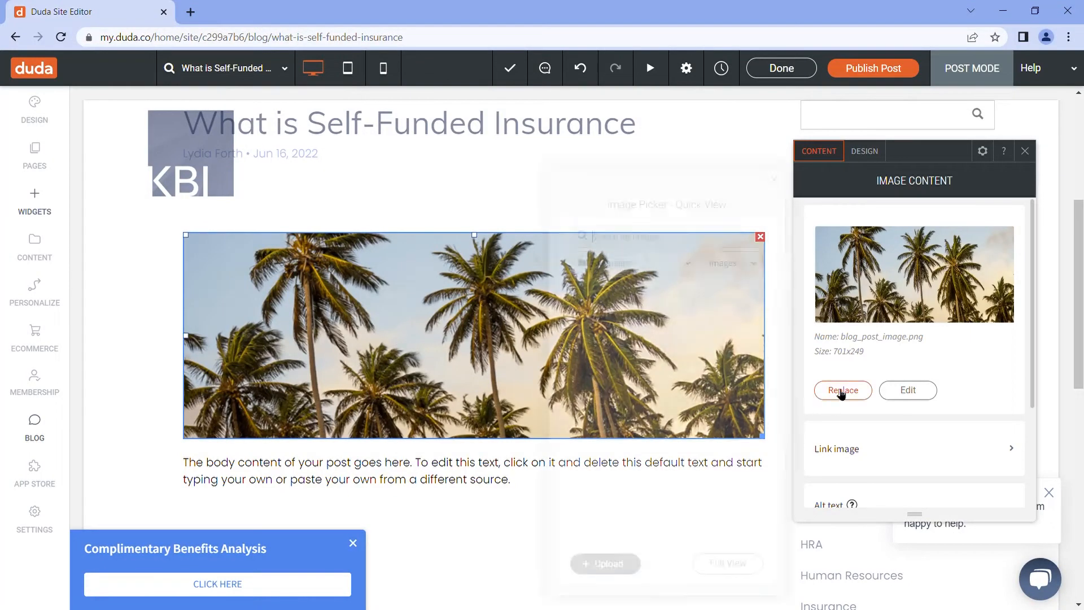
pyautogui.click(616, 333)
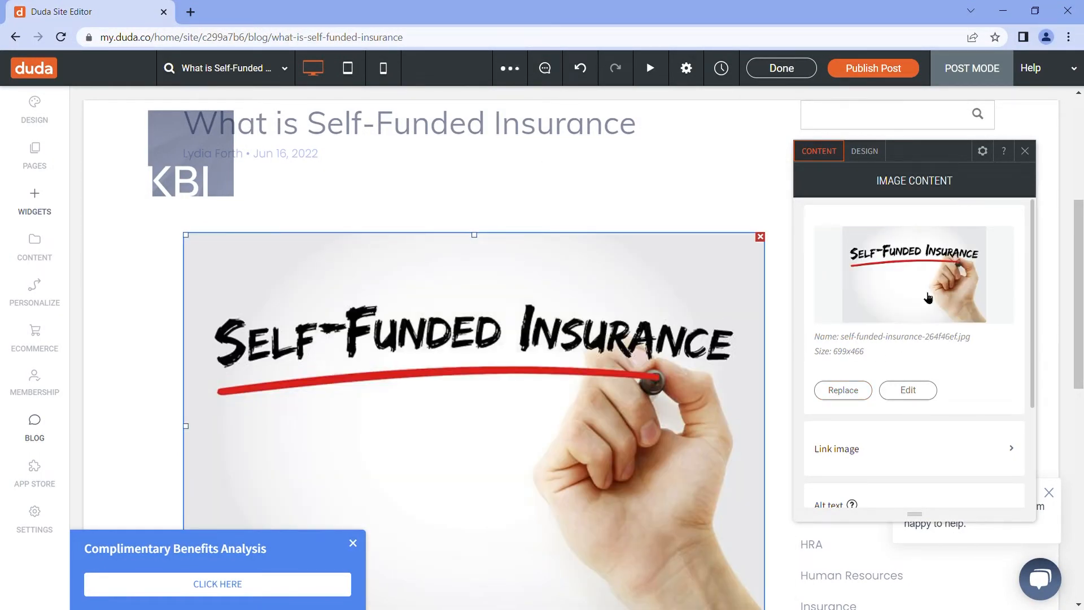
pyautogui.scroll(-3, 926, 296)
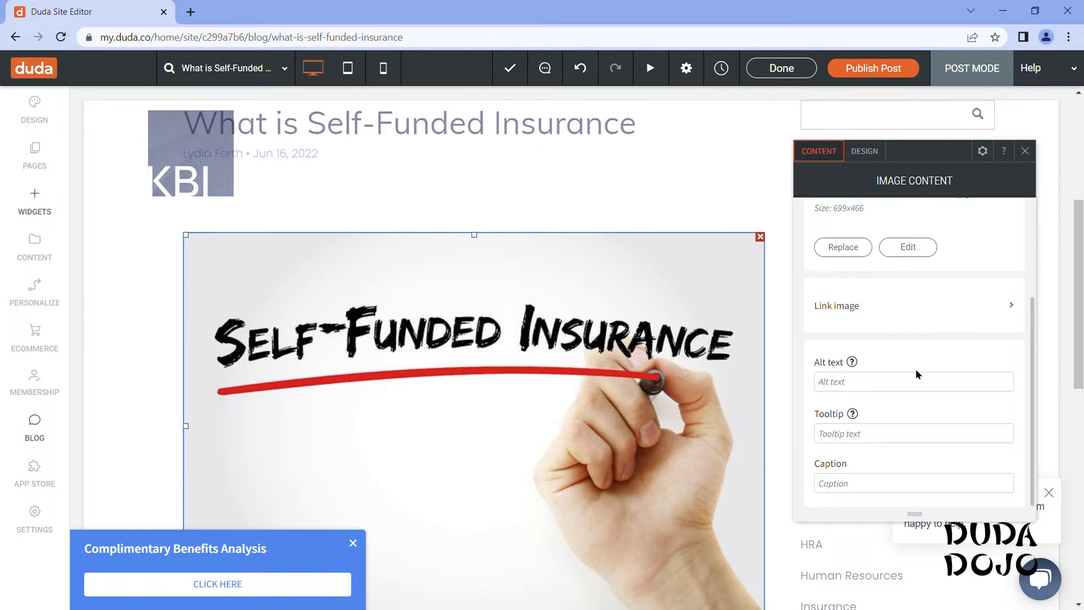
pyautogui.click(443, 287)
# Step: Replace the placeholder body text with the paragraph beginning "A Self Funded, or Self-Insured plan, is one in which the employer assumes the financial risk"
pyautogui.scroll(-3, 443, 287)
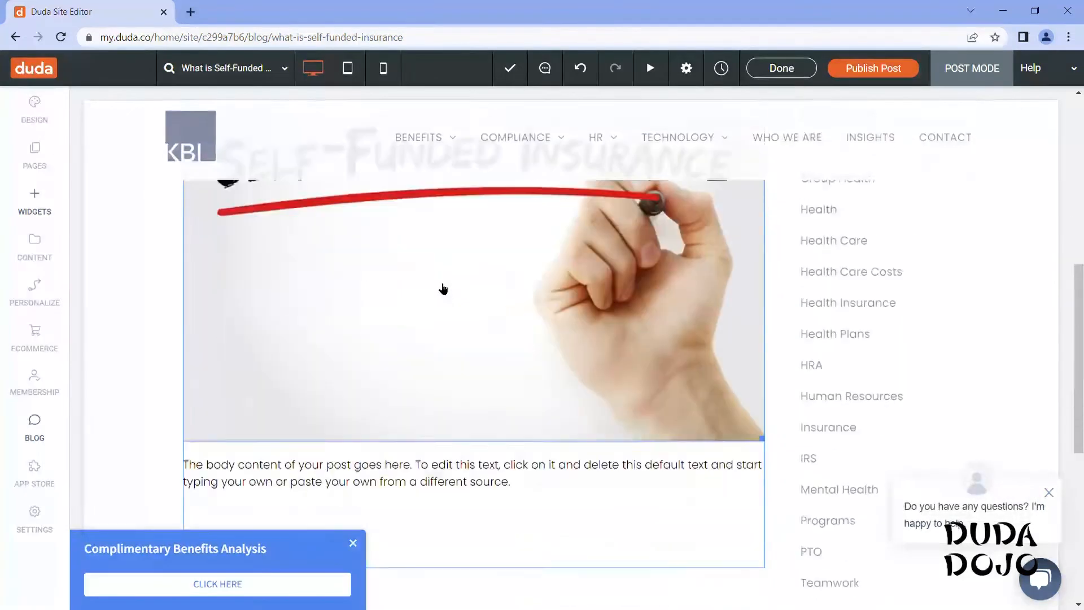
pyautogui.scroll(-2, 442, 289)
pyautogui.click(423, 372)
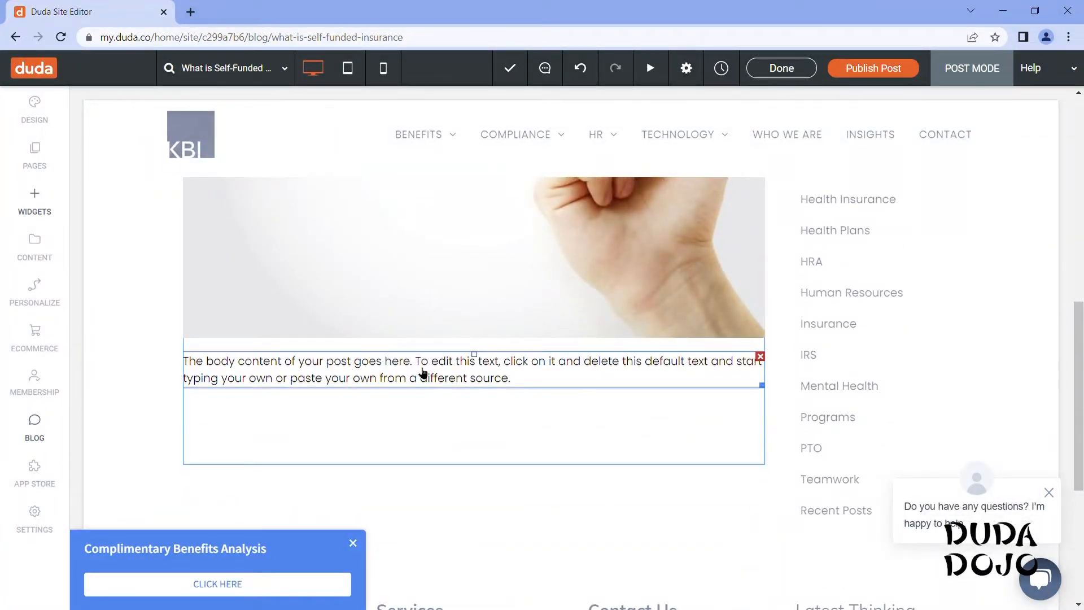
pyautogui.click(533, 379)
pyautogui.moveTo(514, 379); pyautogui.dragTo(193, 377)
pyautogui.press('BackSpace')
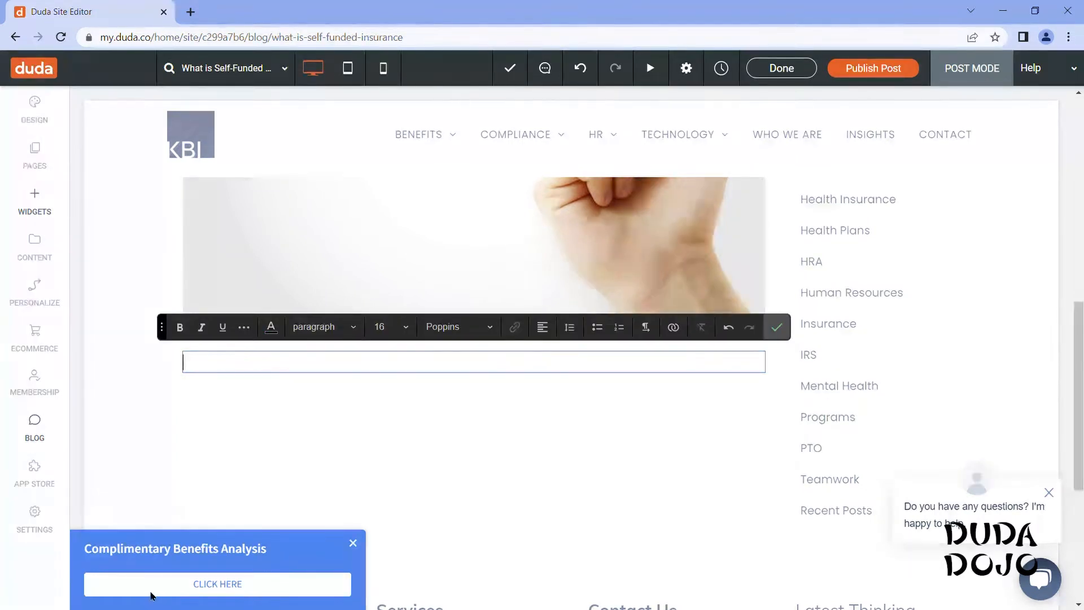
pyautogui.write('A Self Funded, or Self-Insured plan, is one in which the employer assumes the financial risk for providing health care benefits to its employees. In practical terms, Self-Insured employers pay for claims out-of-pocket as they are presented instead of paying a pre-determined premium to an insurance carrier for a Fully Insured plan. Typically, a self-insured employer will set up a special trust fund to earmark money (corporate and employee contributions) to pay incurred claims.')
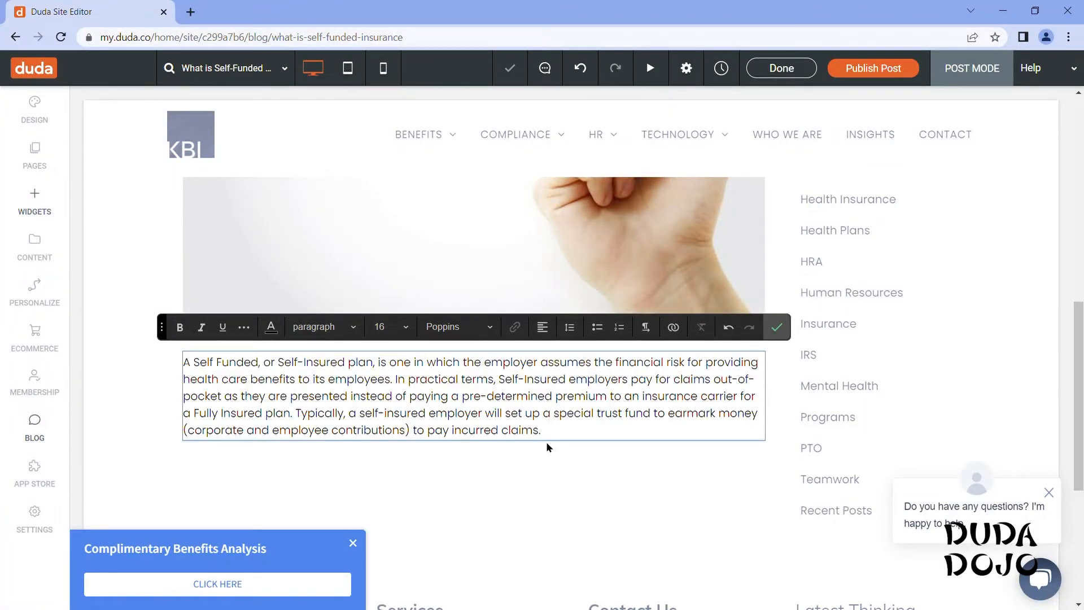
pyautogui.click(777, 327)
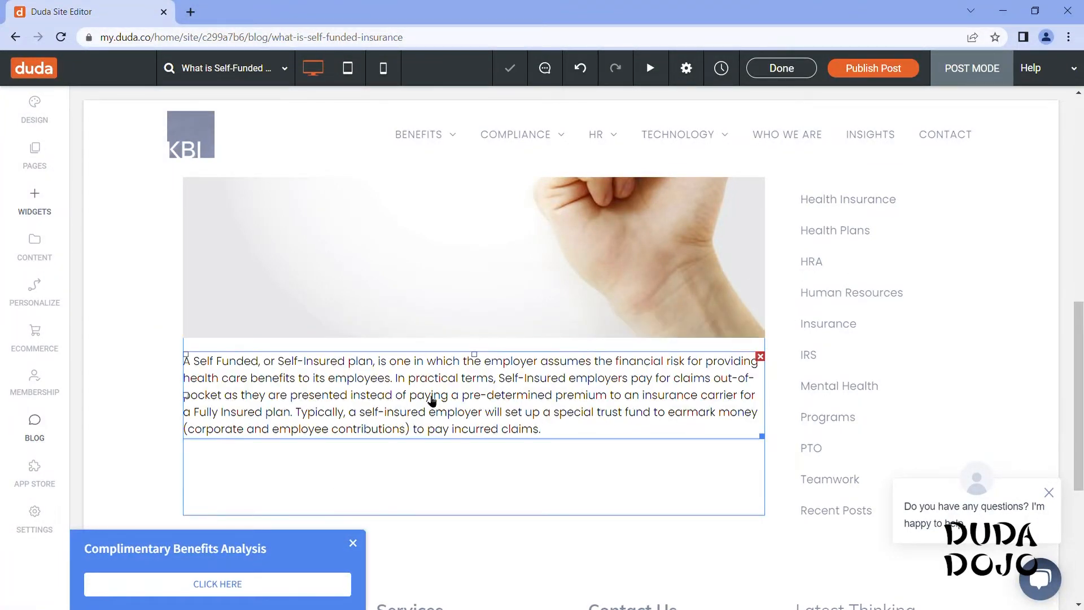
# Step: Add a paragraph below the body text reading "Why do employers self fund their health plans?"
pyautogui.rightClick(432, 400)
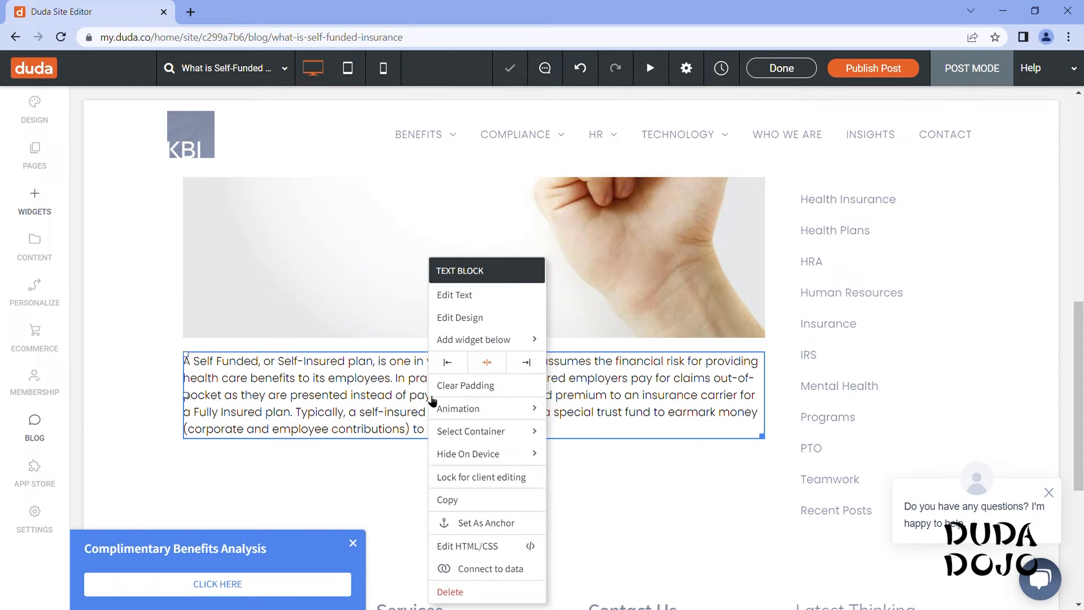
pyautogui.moveTo(448, 407)
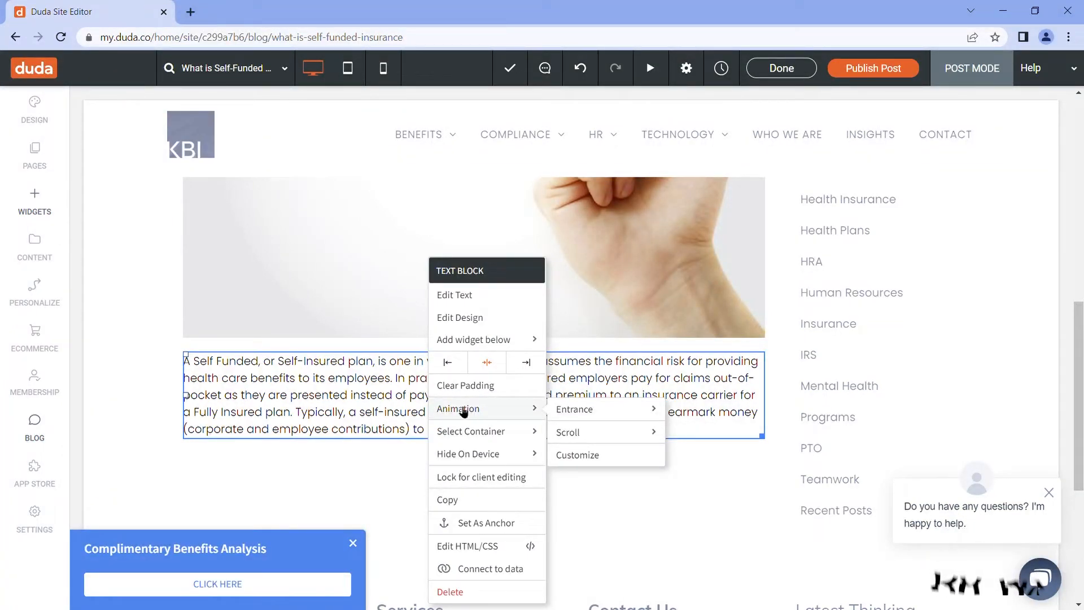
pyautogui.moveTo(476, 342)
pyautogui.click(564, 339)
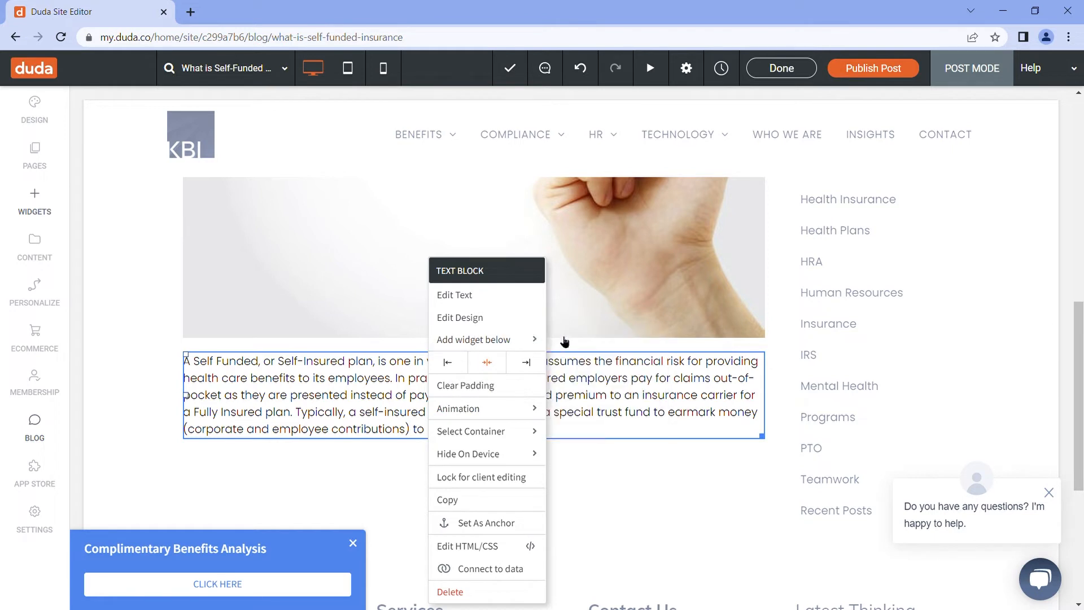
pyautogui.write('Why do employers self fund their health plans?')
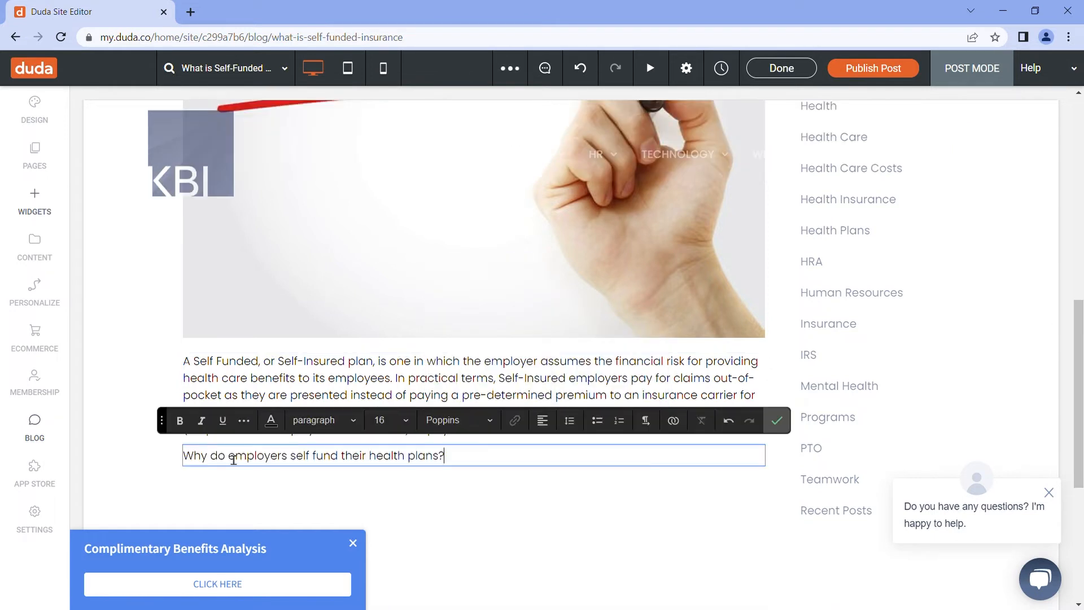
# Step: Format the "Why do employers self fund their health plans?" line as Heading 2 with a font size of 30
pyautogui.click(319, 420)
pyautogui.click(353, 316)
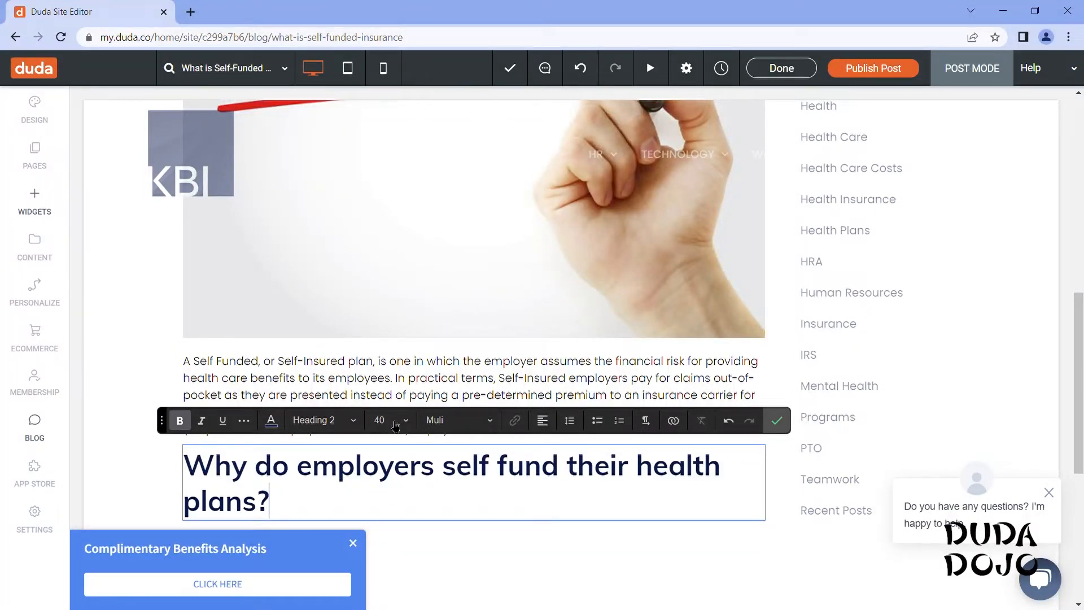
pyautogui.hotkey('ctrl', 'a')
pyautogui.click(395, 420)
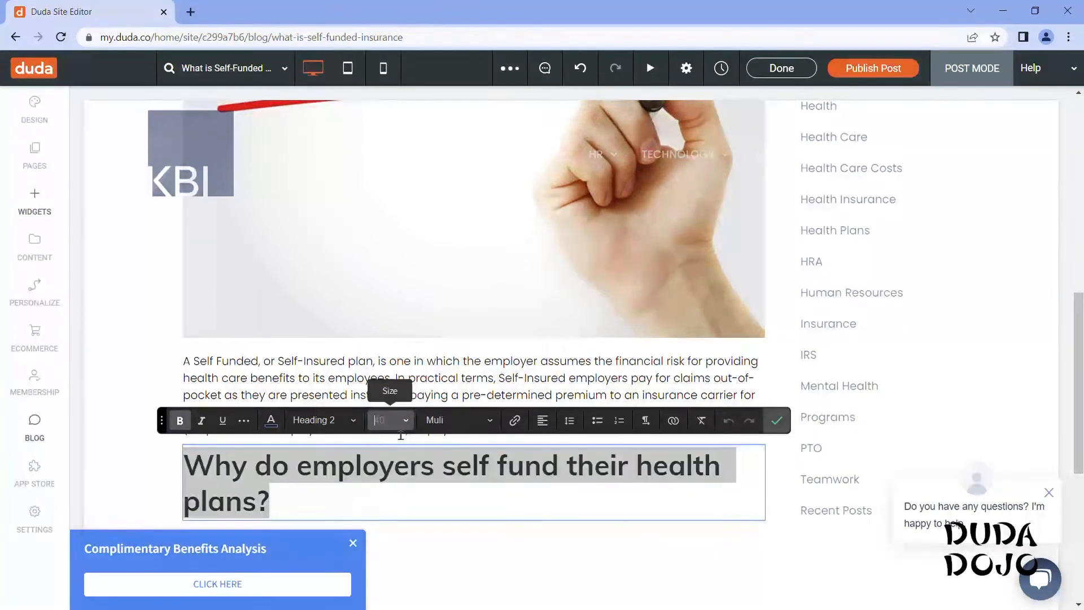
pyautogui.write('30')
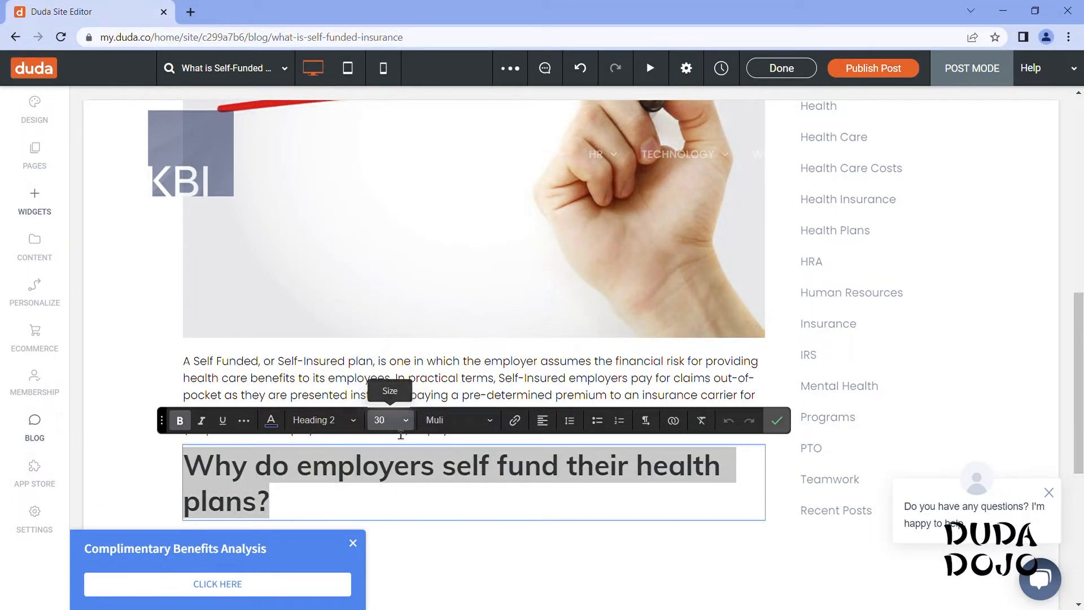
pyautogui.press('Return')
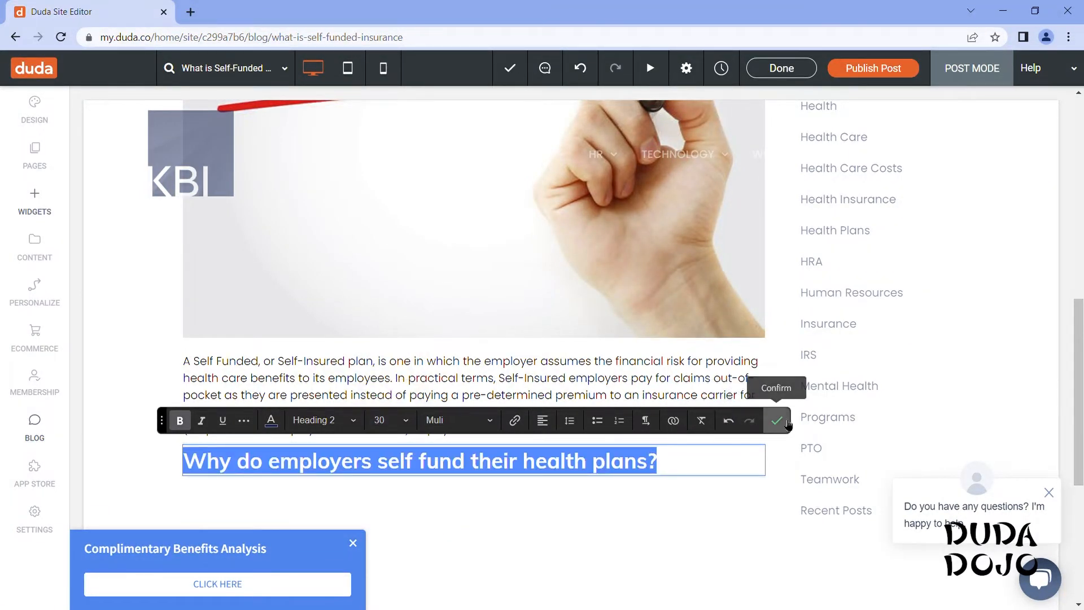
pyautogui.click(777, 419)
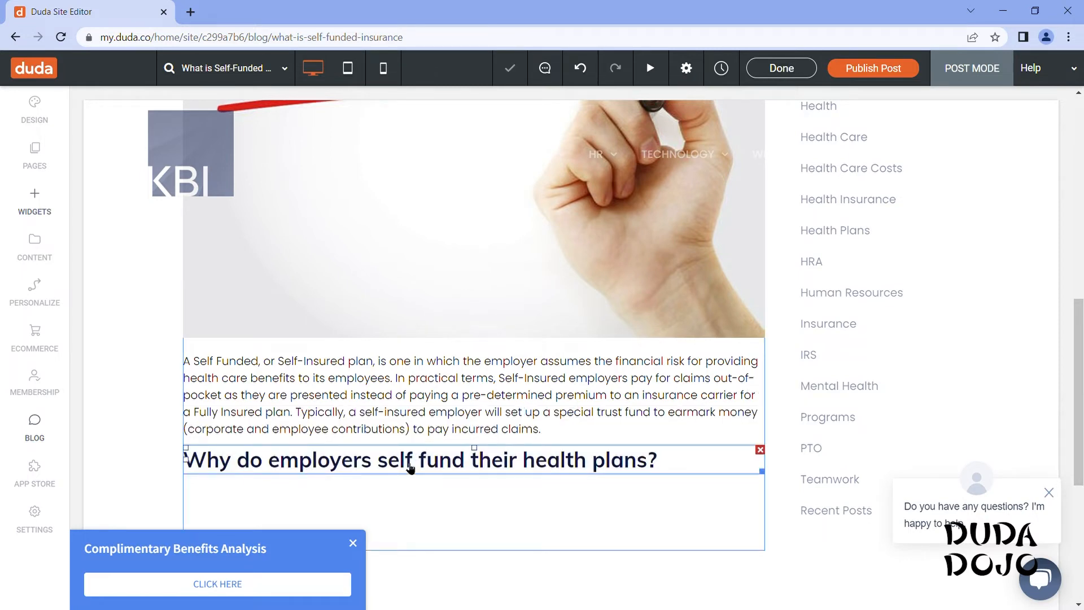
# Step: Add a paragraph below the heading with the reasons text beginning "There are several reasons why employers choose the self-insurance option."
pyautogui.scroll(-3, 412, 466)
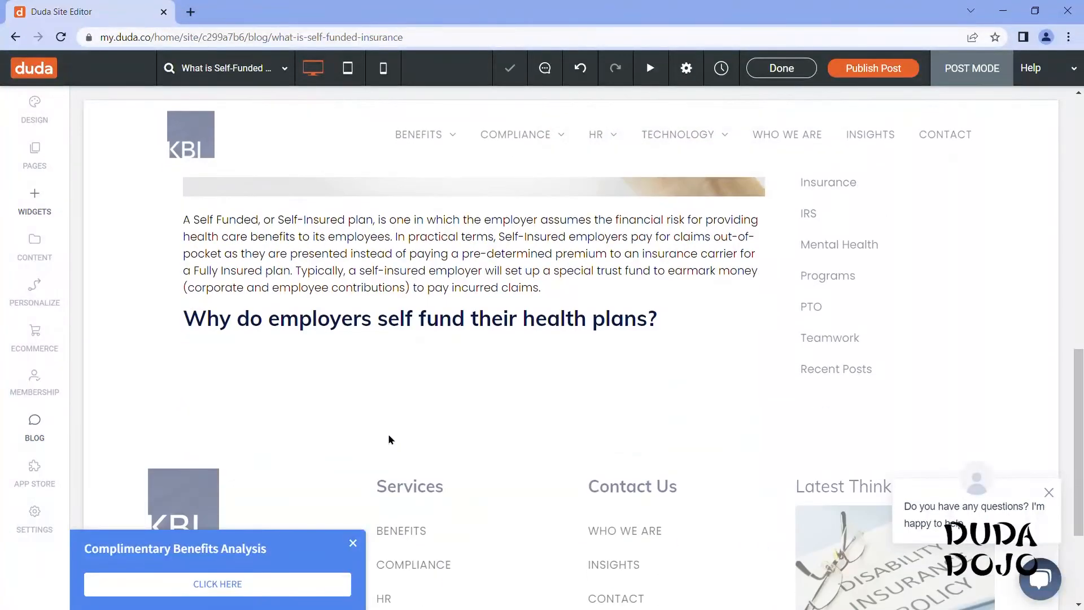
pyautogui.rightClick(432, 331)
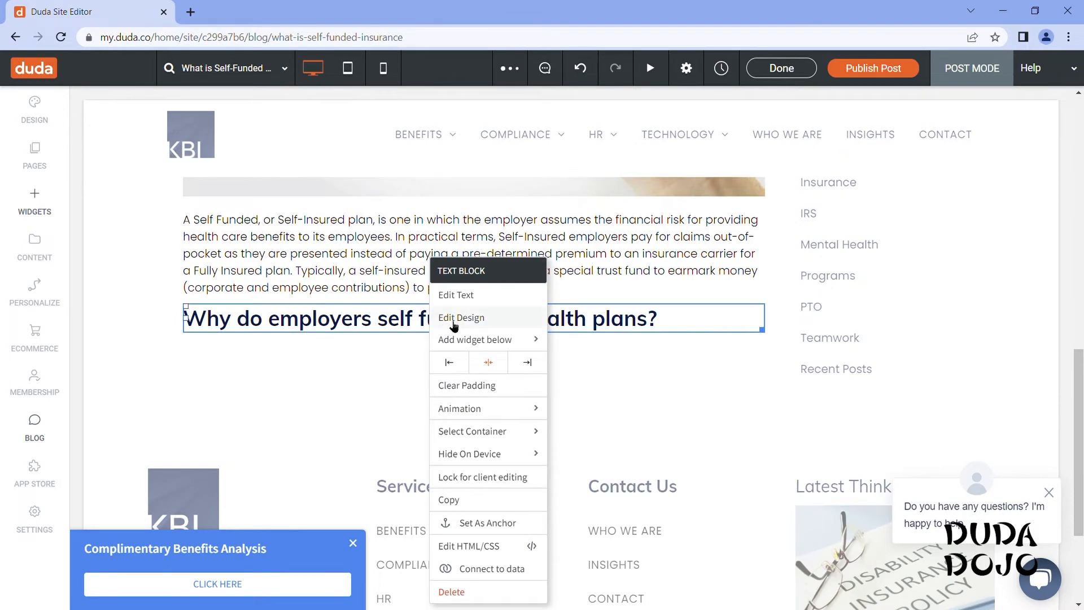
pyautogui.moveTo(471, 345)
pyautogui.click(578, 340)
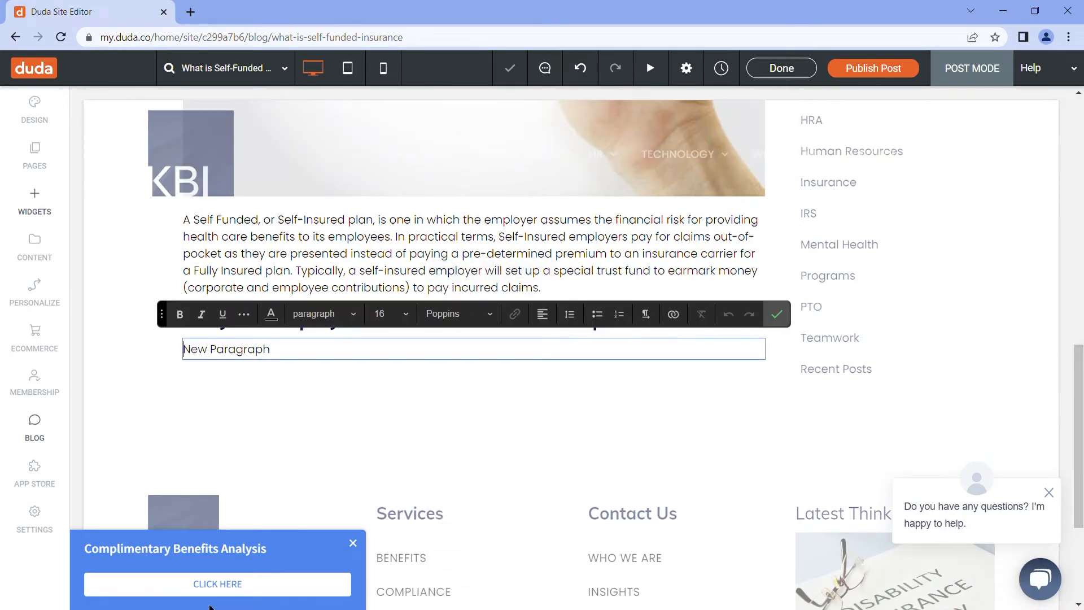
pyautogui.write("There are several reasons why employers choose the self-insurance option. The following are the most common reasons:   The employer can customize the plan to meet the specific health care needs of its workforce, as opposed to purchasing a 'one-size-fits-all' insurance policy. The employer maintains control over the health plan reserves, enabling maximization of interest income - income that would be otherwise generated by an insurance carrier through the investment of premium dollars. The employer does not have to pre-pay for coverage, thereby providing for improved cash flow. The employer is not subject to conflicting state health insurance regulations/benefit mandates, as self-insured health plans are regulated under federal law (ERISA). The employer is not subject to state health insurance premium taxes, which are generally 2-3 percent of the premium's dollar value. The employer is free to contract with the providers or provider network best suited to meet the health care needs of its employees.")
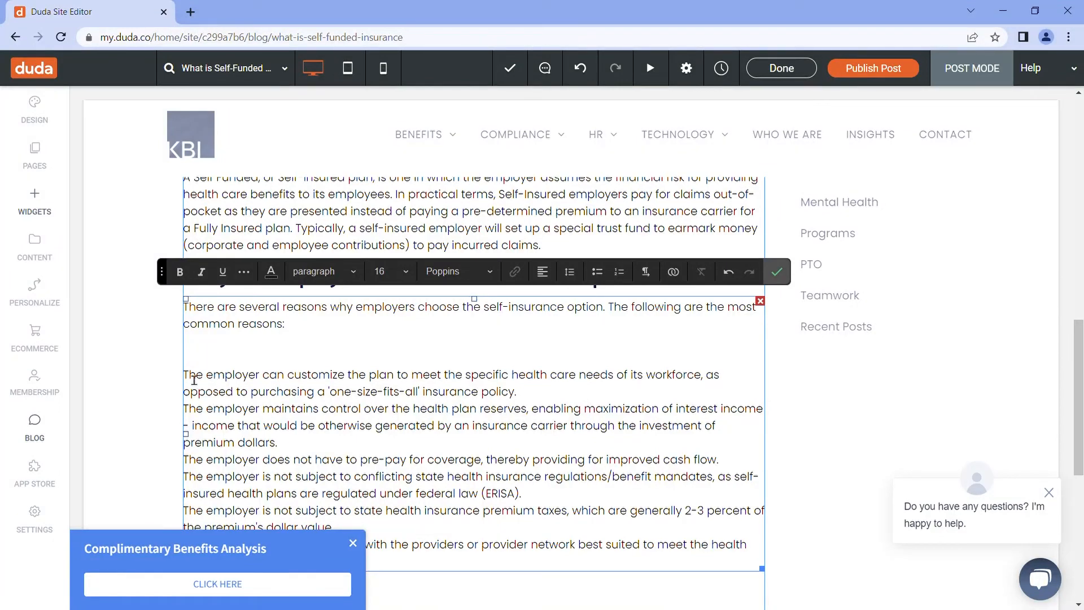
pyautogui.scroll(-3, 381, 435)
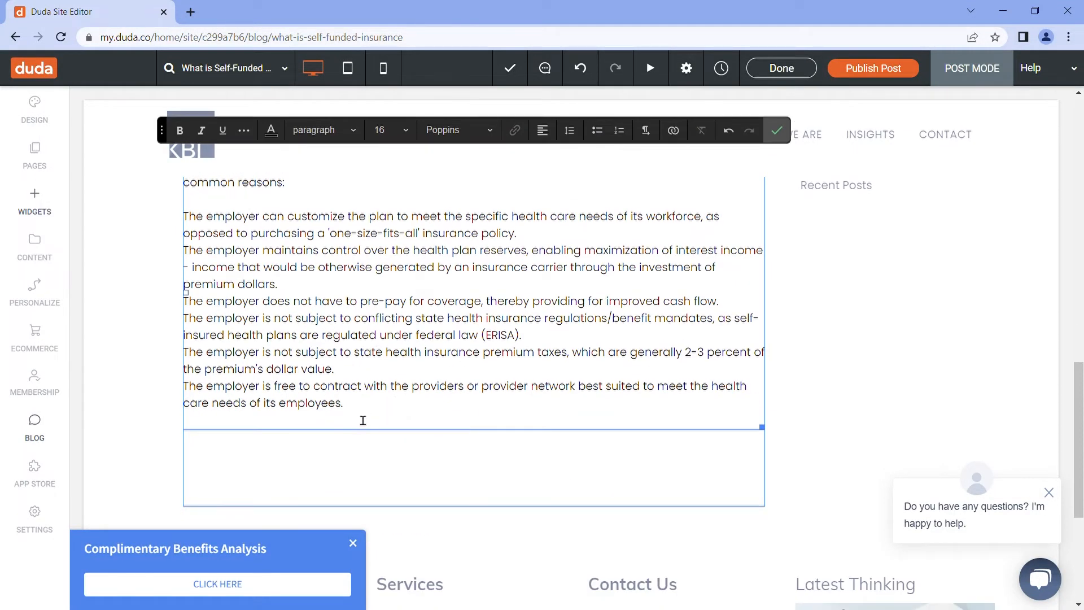
# Step: Format the six employer reasons below "common reasons:" as a bulleted list and finish editing the text
pyautogui.moveTo(363, 420); pyautogui.dragTo(184, 214)
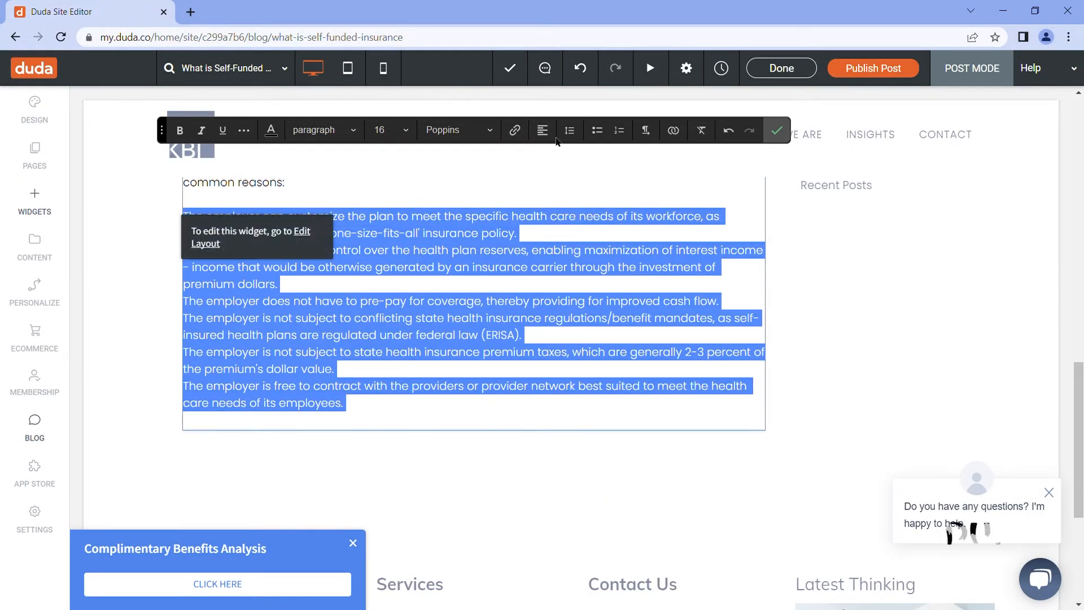
pyautogui.click(596, 129)
pyautogui.scroll(3, 597, 130)
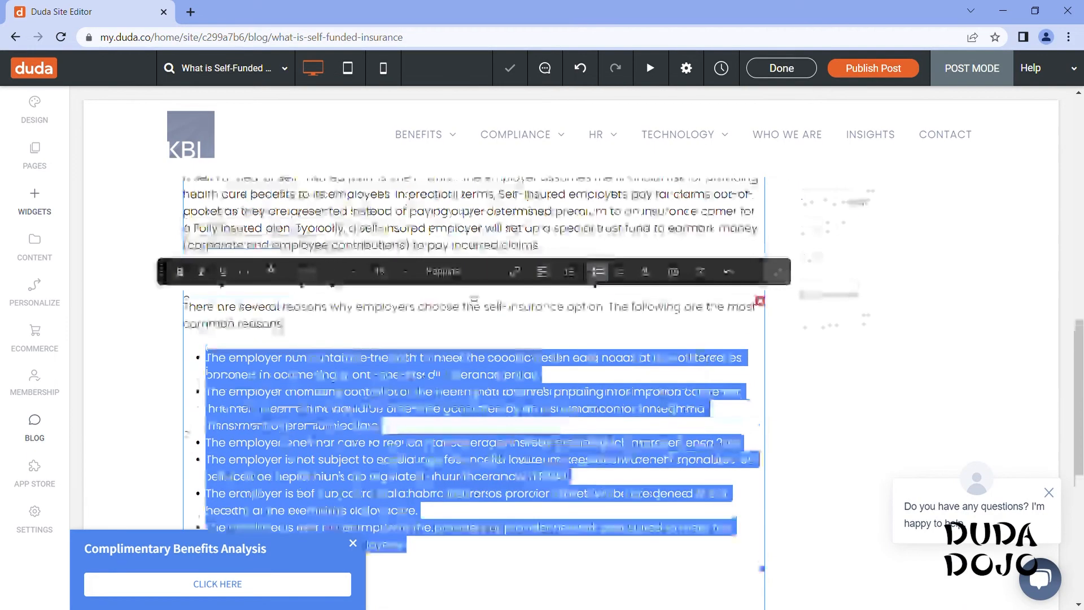
pyautogui.click(777, 272)
# Step: Review the whole post from the title and image down to the bulleted list
pyautogui.scroll(5, 481, 343)
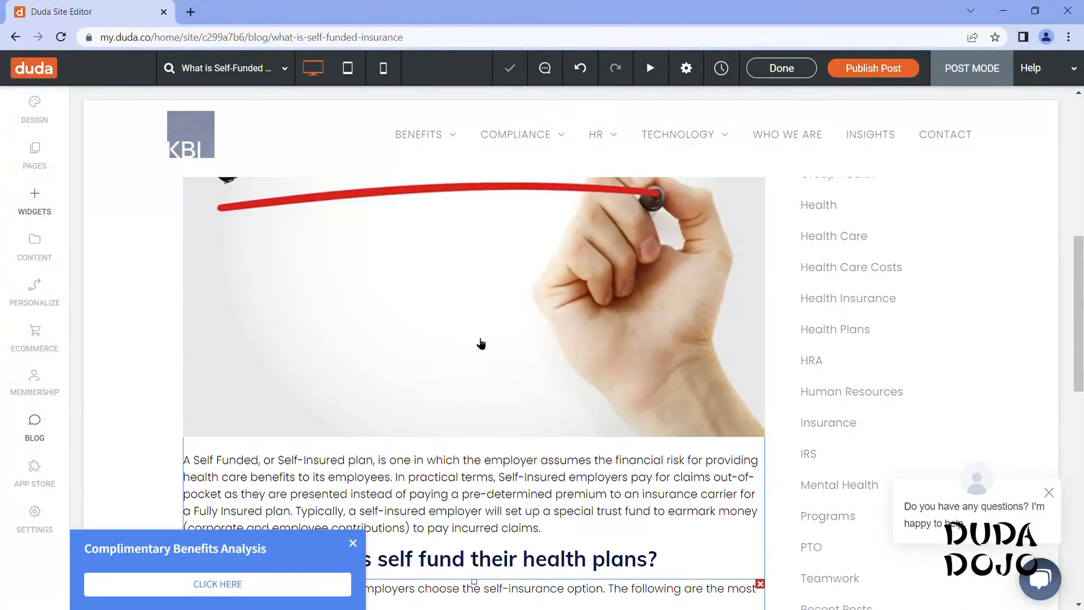
pyautogui.scroll(8, 481, 343)
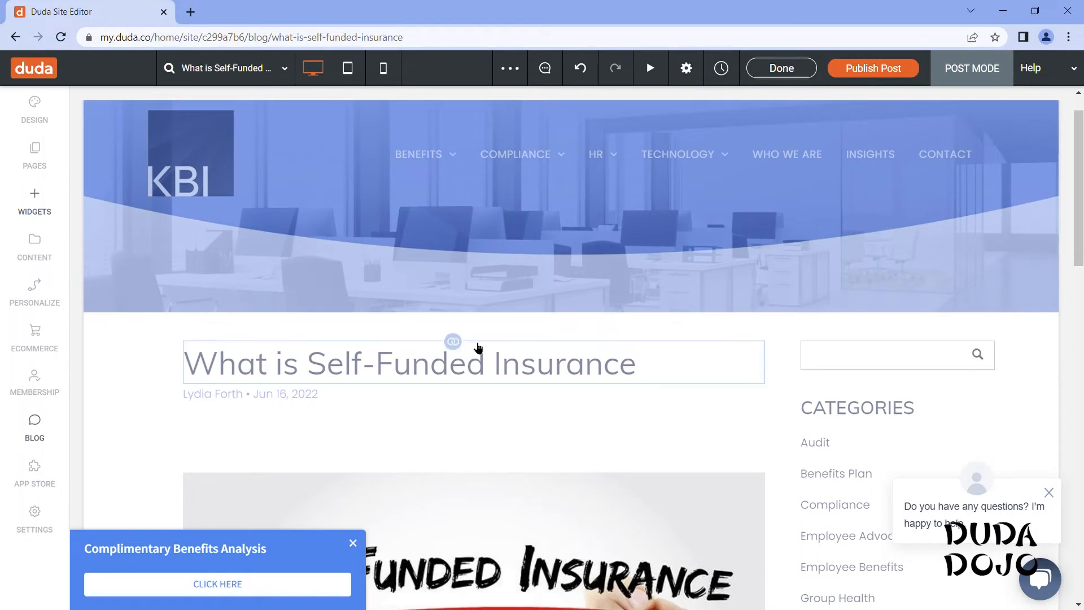
pyautogui.scroll(-3, 477, 347)
pyautogui.scroll(-1, 483, 361)
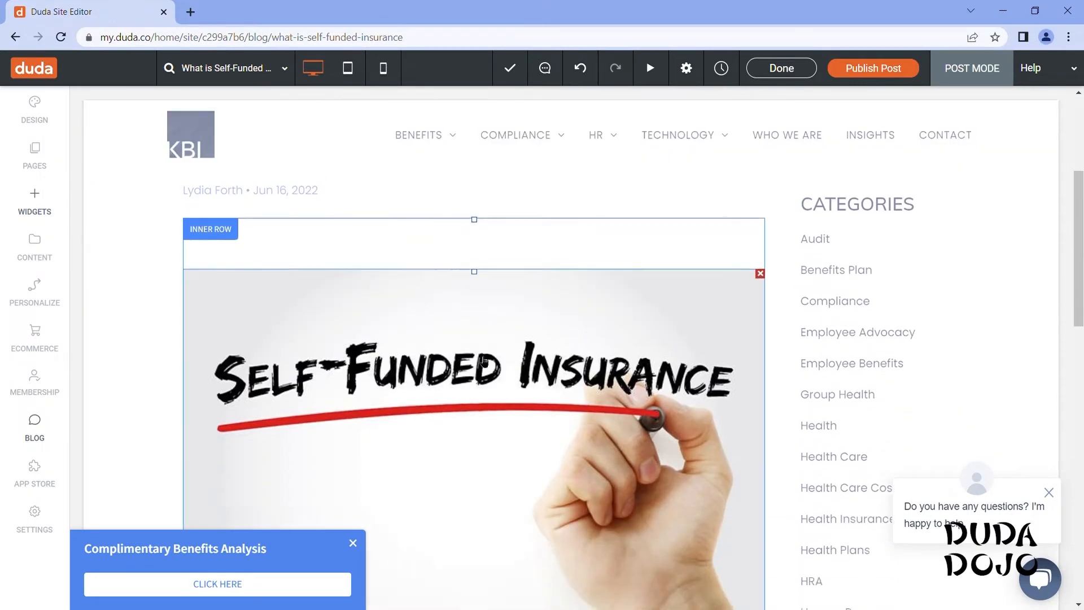
pyautogui.scroll(-7, 483, 361)
pyautogui.scroll(-1, 474, 354)
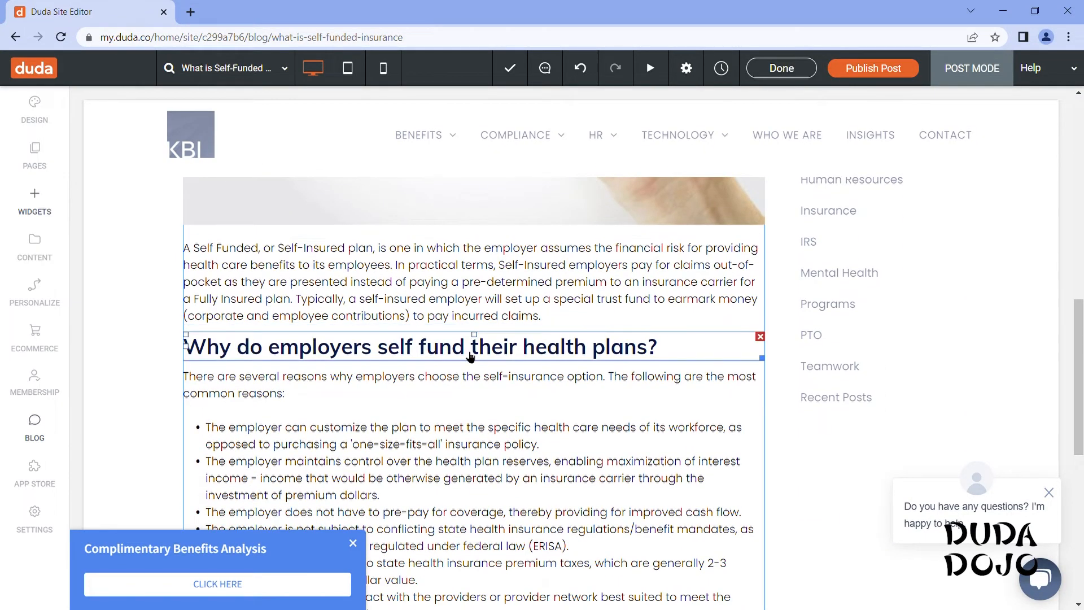
pyautogui.scroll(-5, 470, 354)
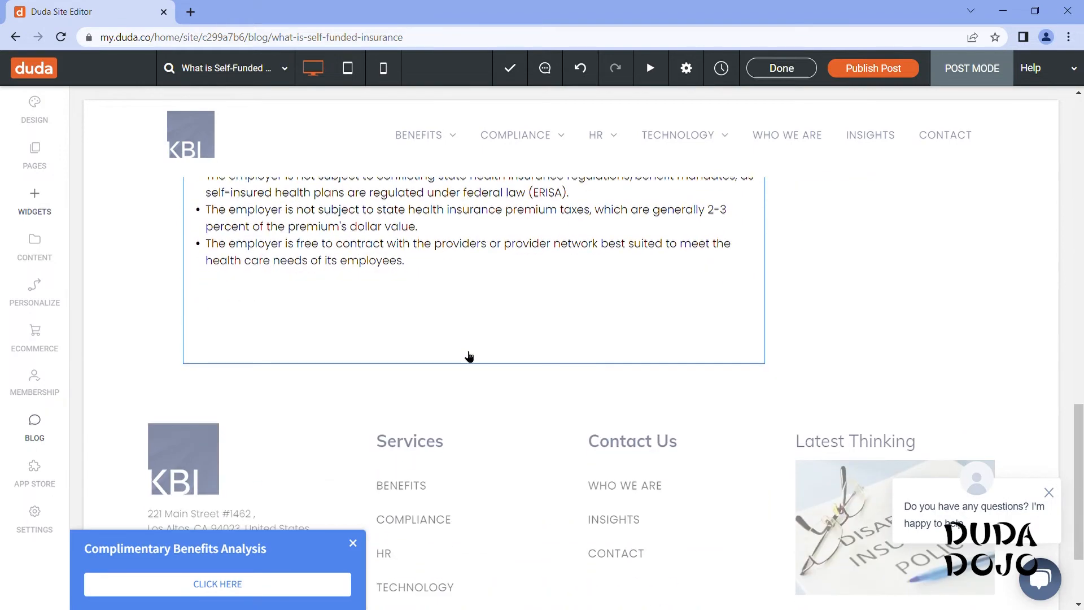
pyautogui.scroll(4, 469, 358)
pyautogui.scroll(12, 469, 358)
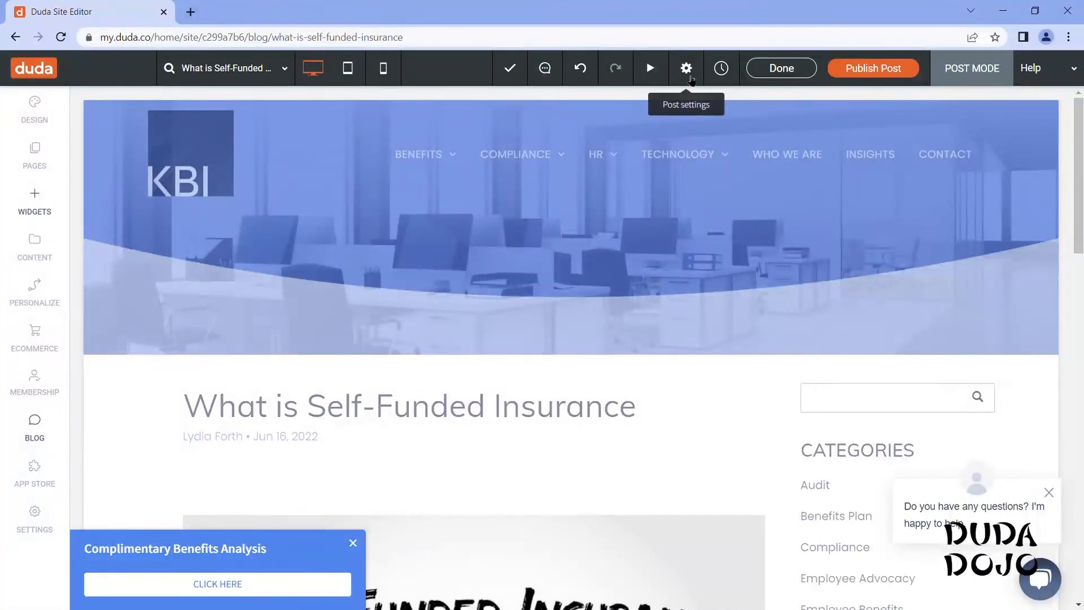
# Step: Open the post settings and extend the post meta title to "What is Self-Funded Insurance | Brand Name"
pyautogui.click(690, 80)
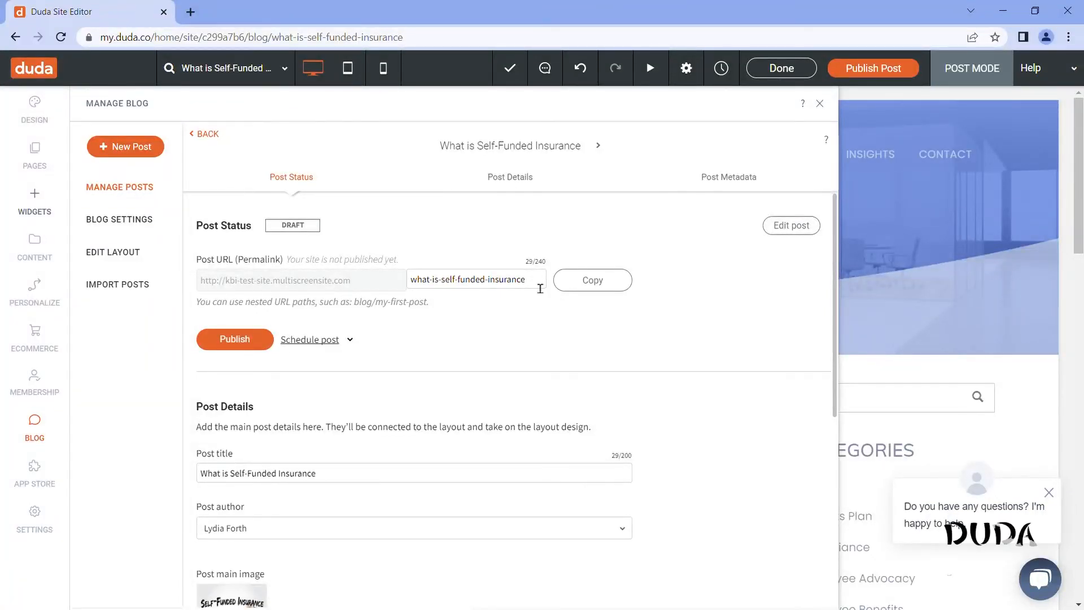
pyautogui.scroll(-1, 514, 316)
pyautogui.scroll(-2, 504, 327)
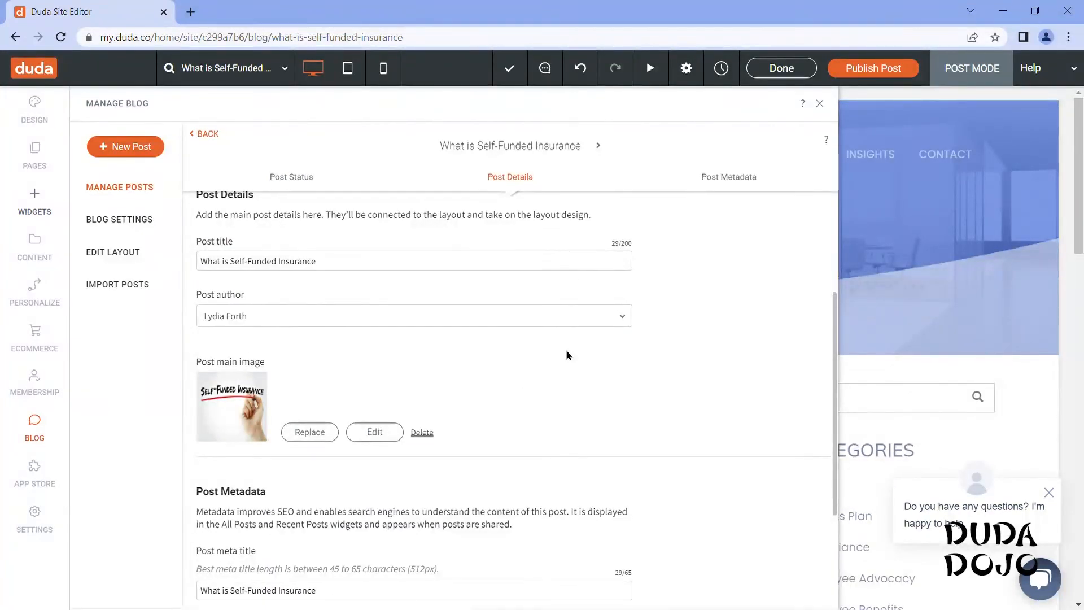
pyautogui.scroll(-4, 567, 355)
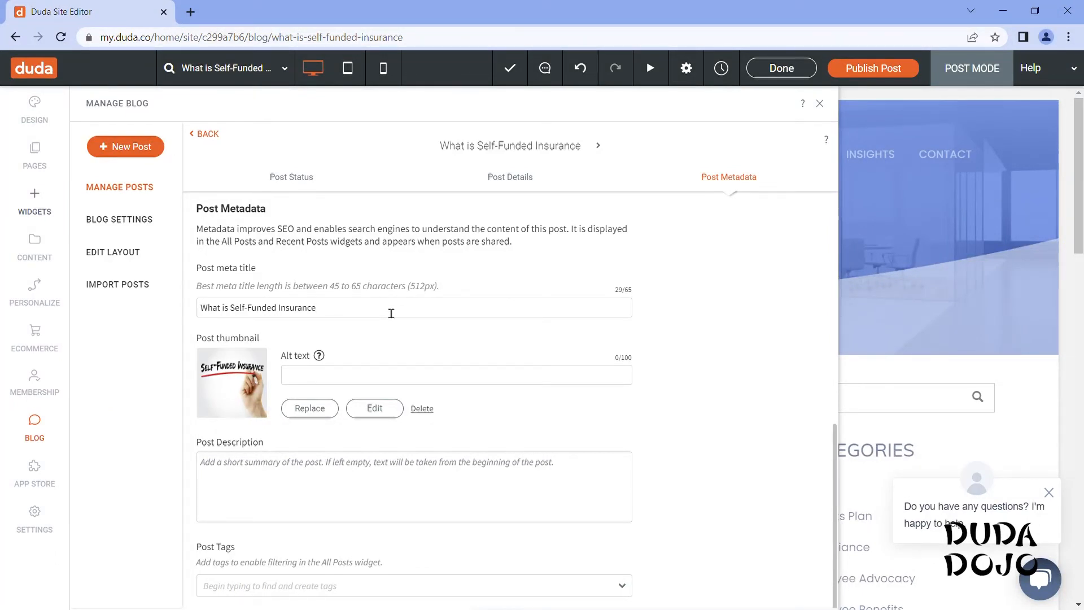
pyautogui.write('| Brand Name')
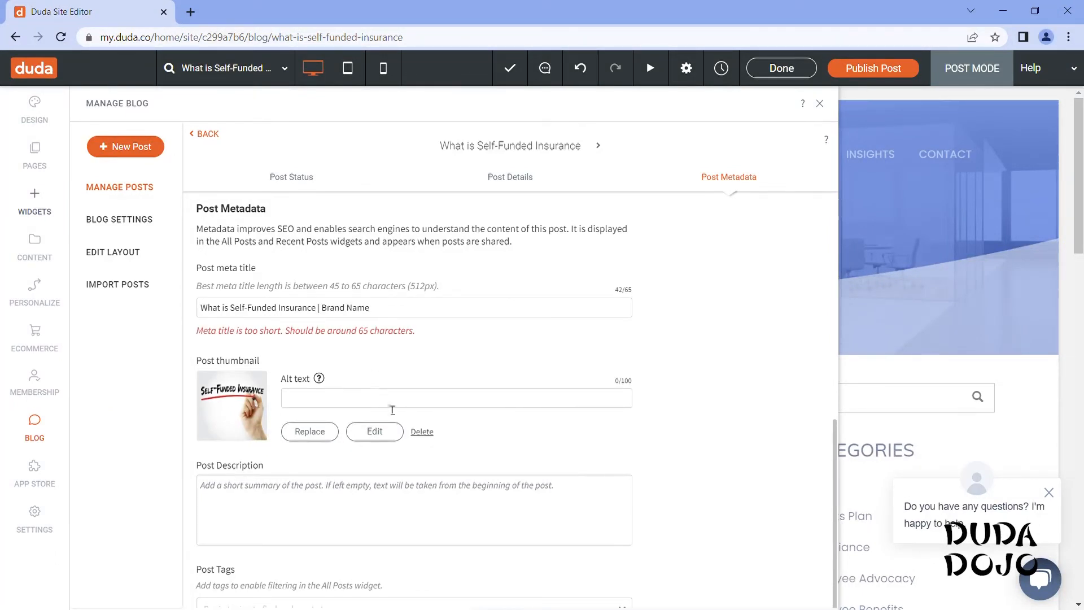
# Step: Enter "alt Tex" as the alt text of the post thumbnail
pyautogui.click(396, 413)
pyautogui.write('alt')
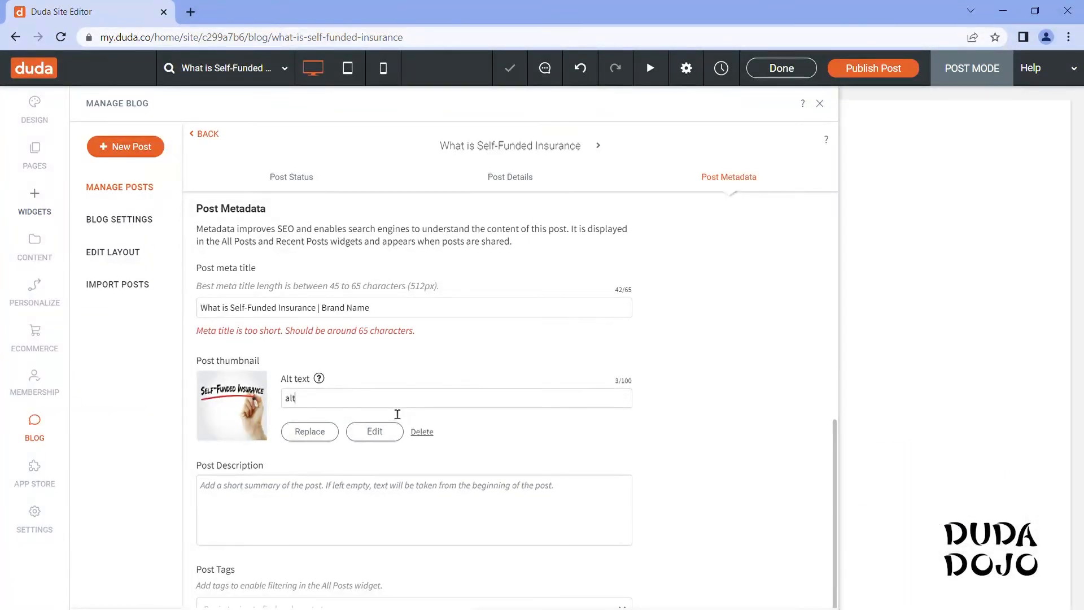
pyautogui.write(' Tex')
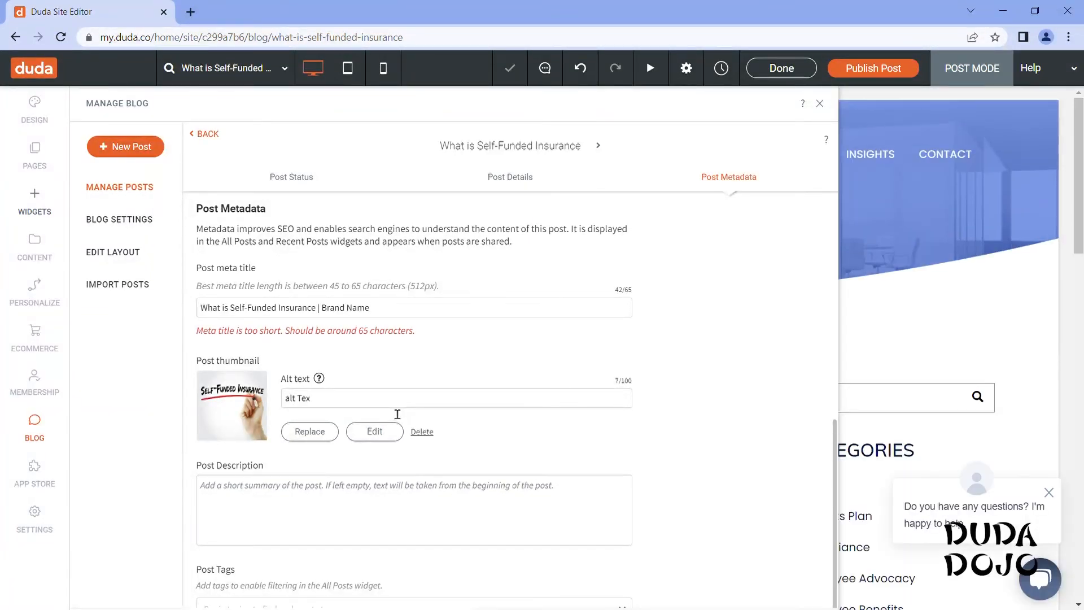
# Step: Examine the post description field and the list of available post tags without choosing a tag
pyautogui.scroll(-2, 397, 413)
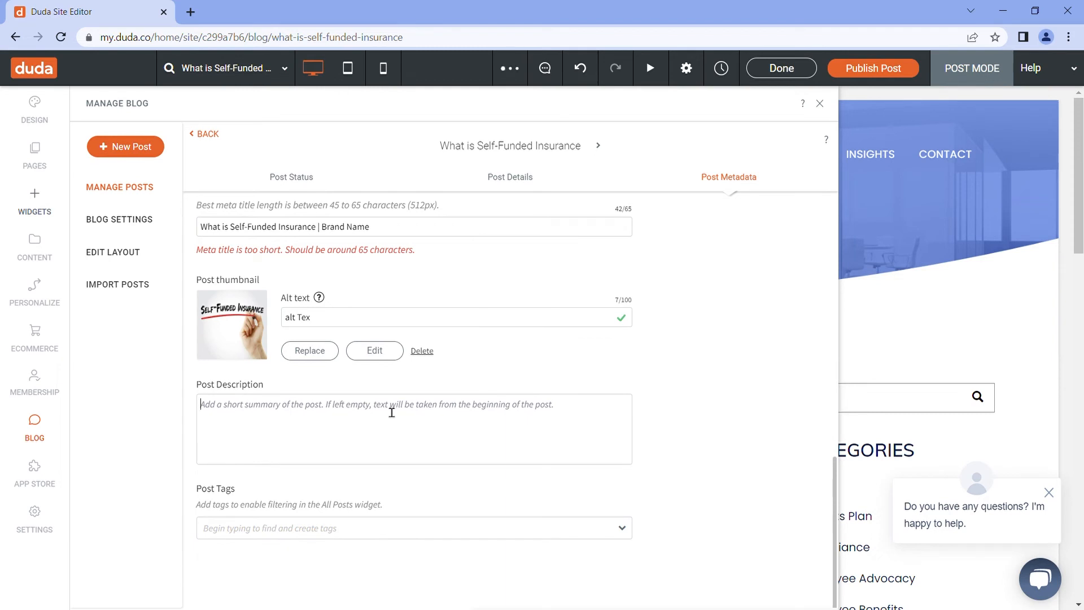
pyautogui.click(394, 417)
pyautogui.click(361, 526)
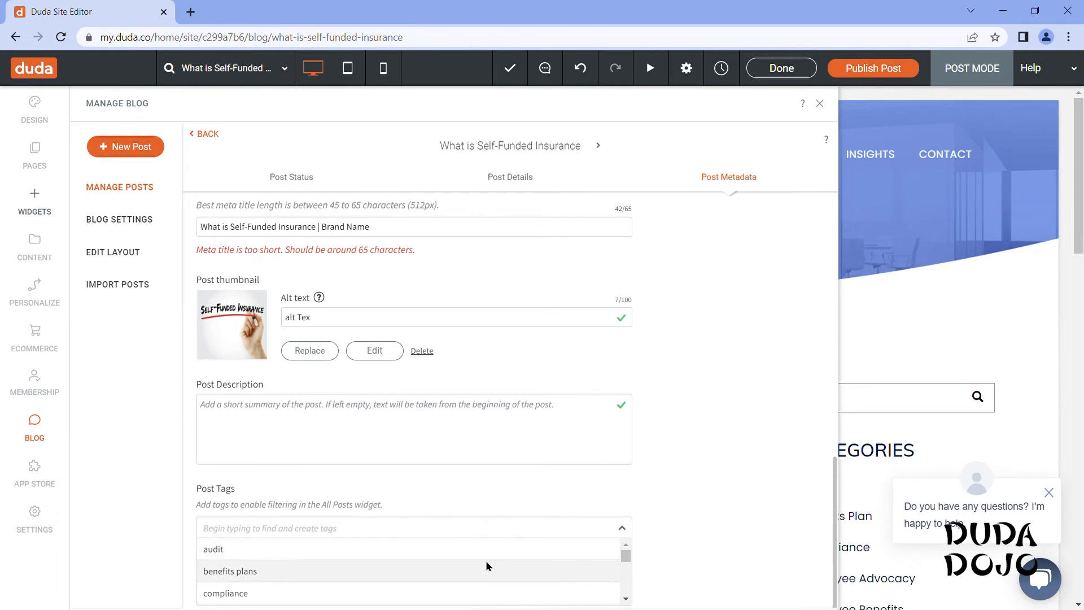
pyautogui.scroll(-2, 484, 564)
pyautogui.scroll(2, 485, 564)
pyautogui.click(769, 463)
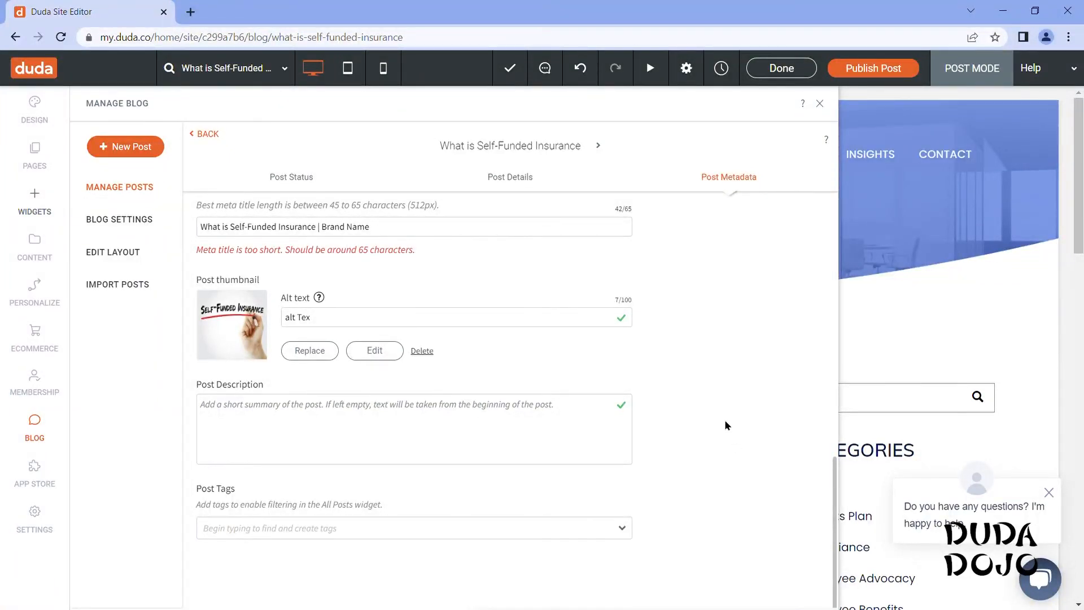
# Step: Publish the post and close the blog management settings
pyautogui.scroll(10, 711, 420)
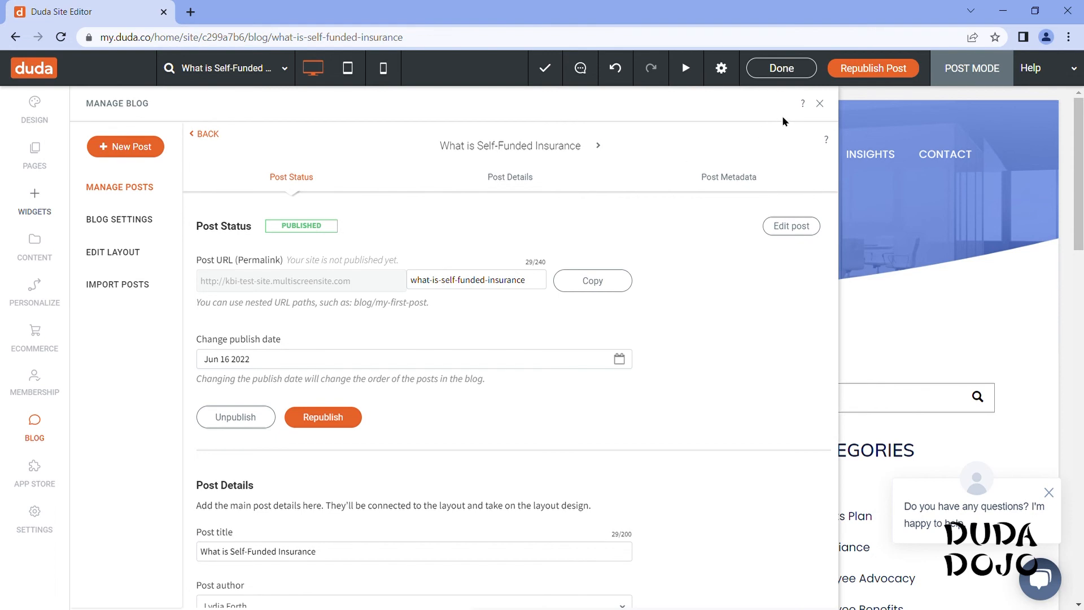
pyautogui.click(821, 104)
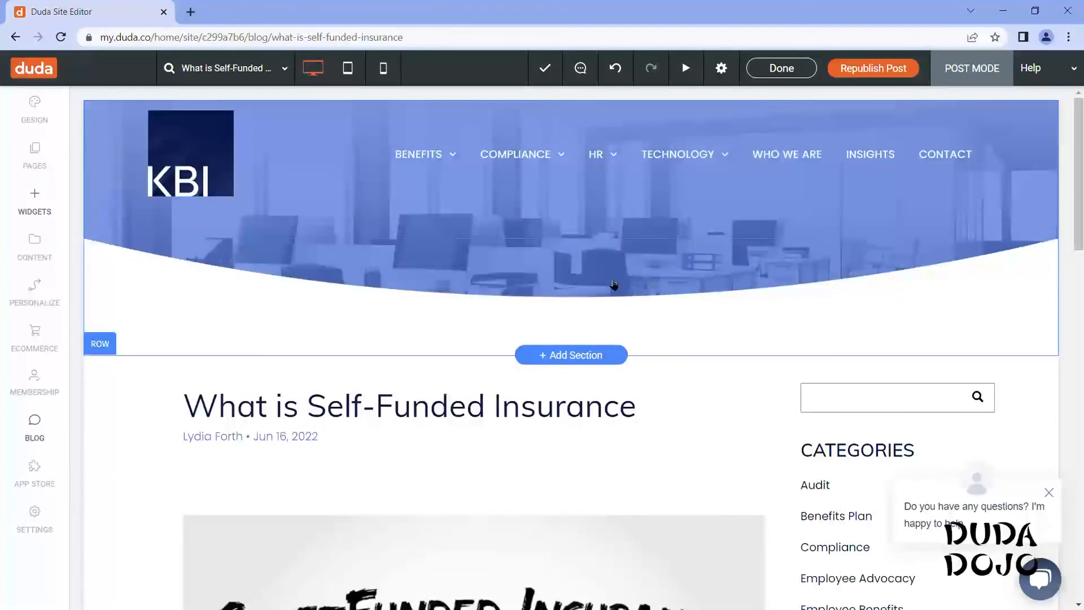